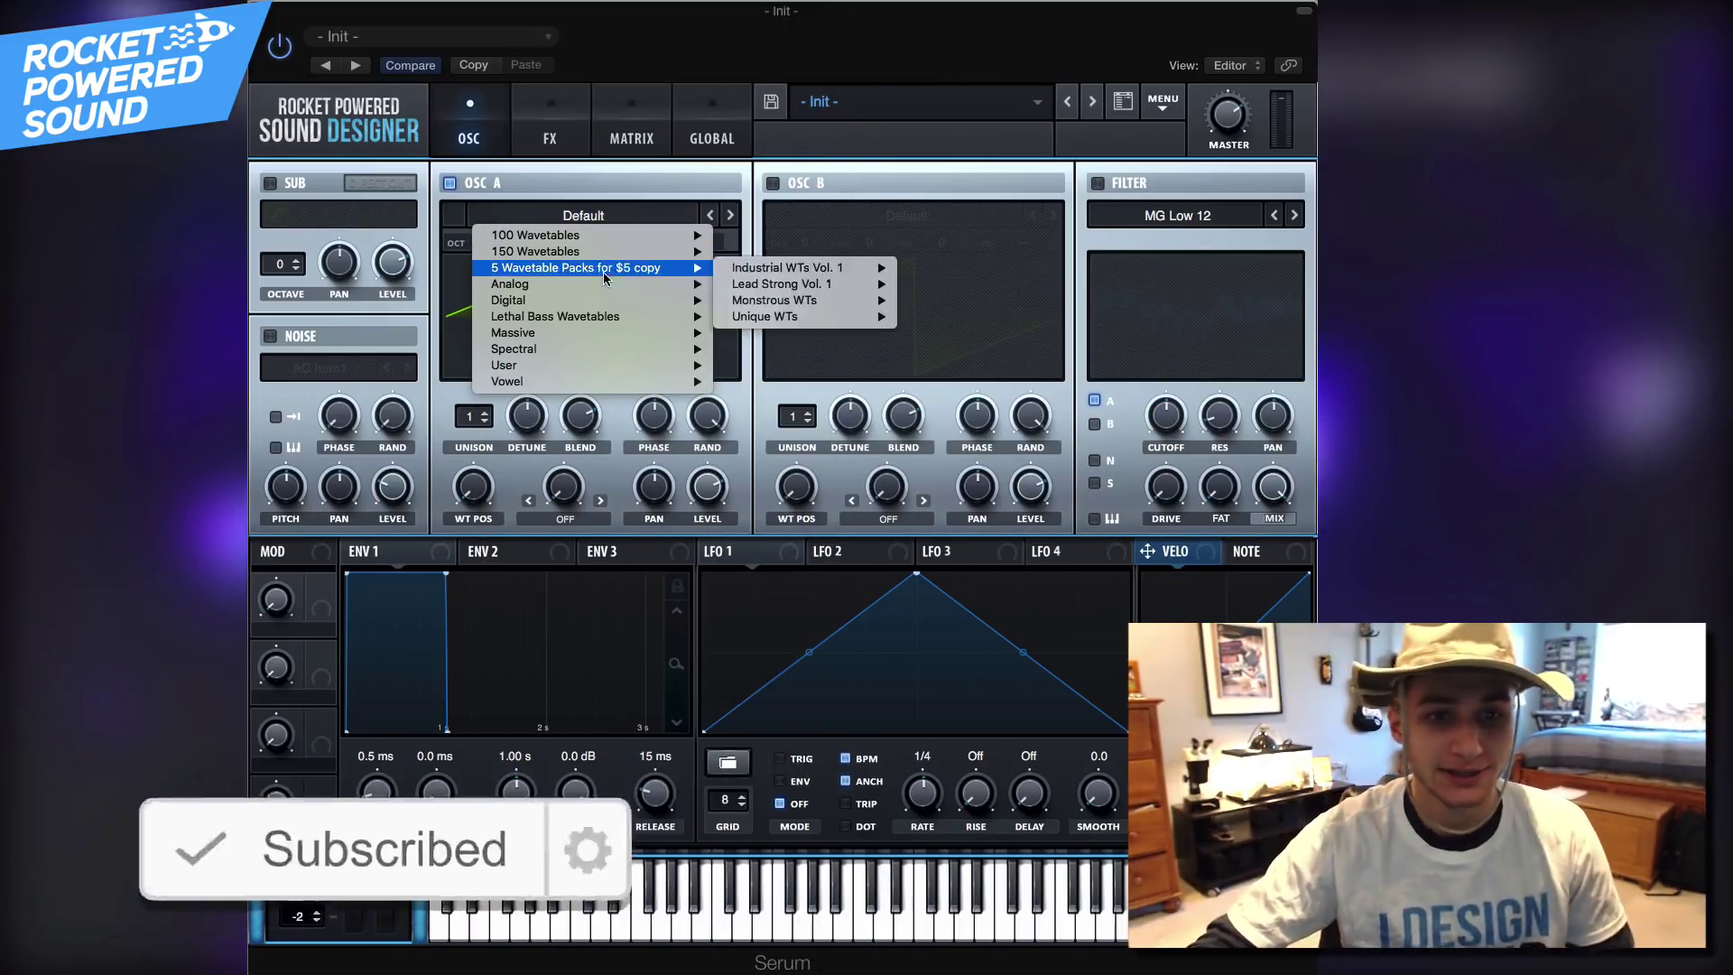
Load the Analog_BD_Sin sine wavetable into oscillator A in place of the default saw.
{"action": "mouse_move", "coordinate": [607, 287]}
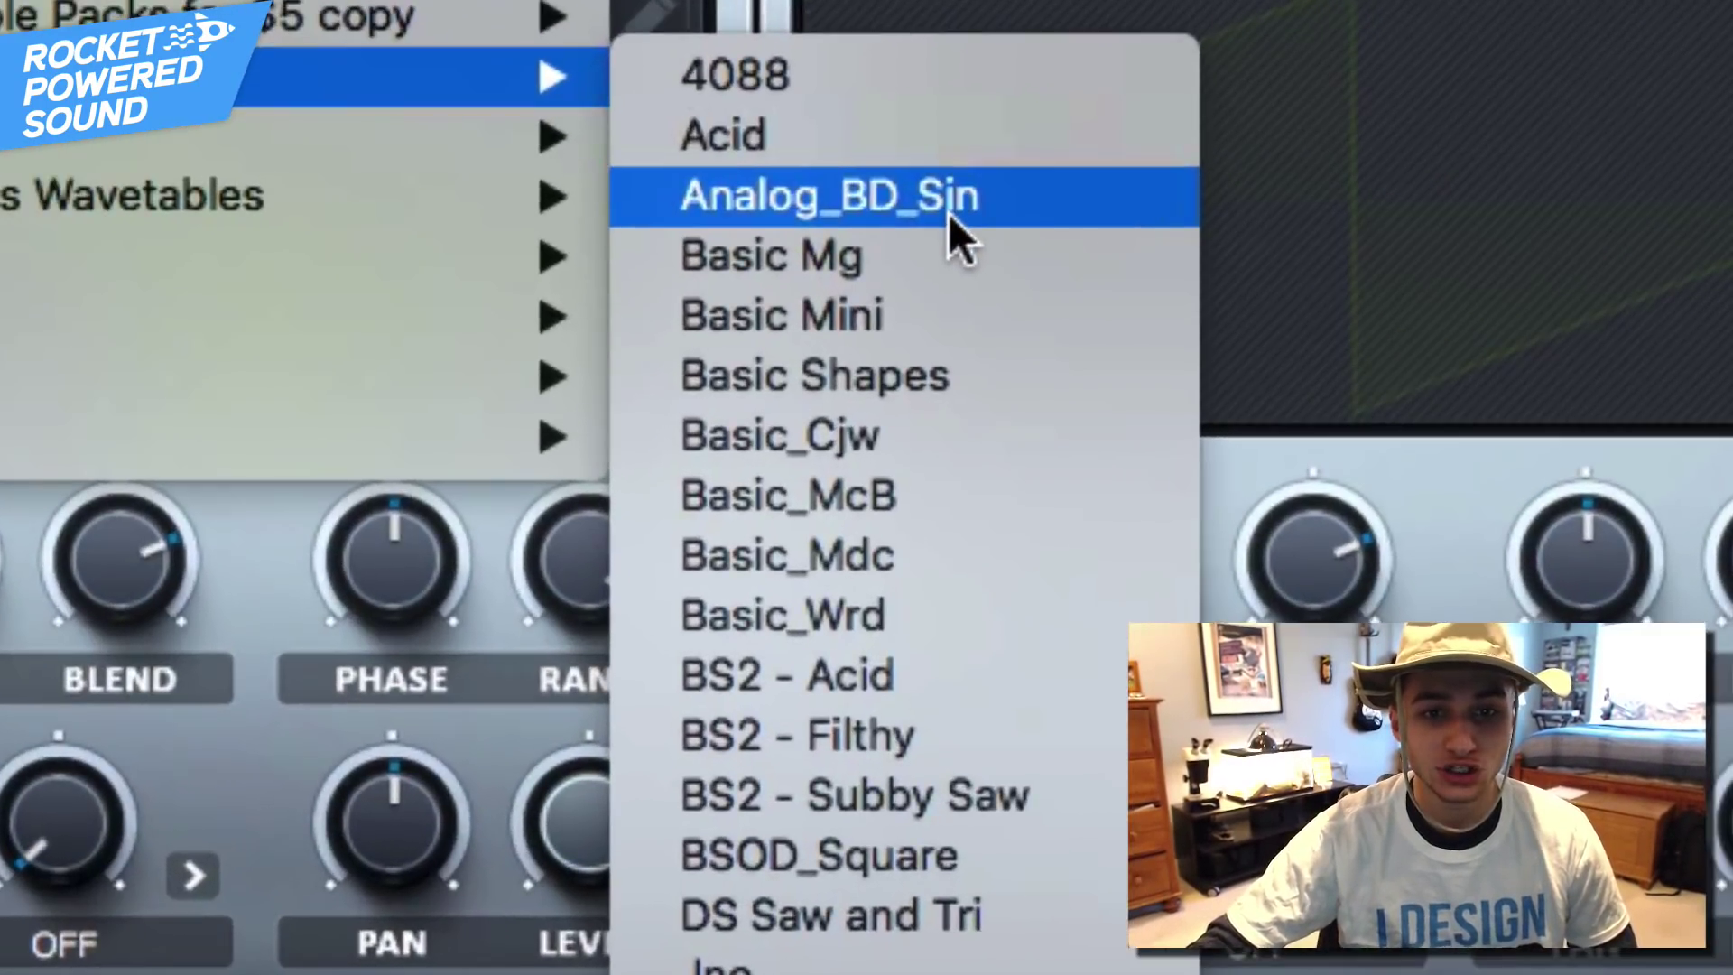
{"action": "left_click", "coordinate": [821, 302]}
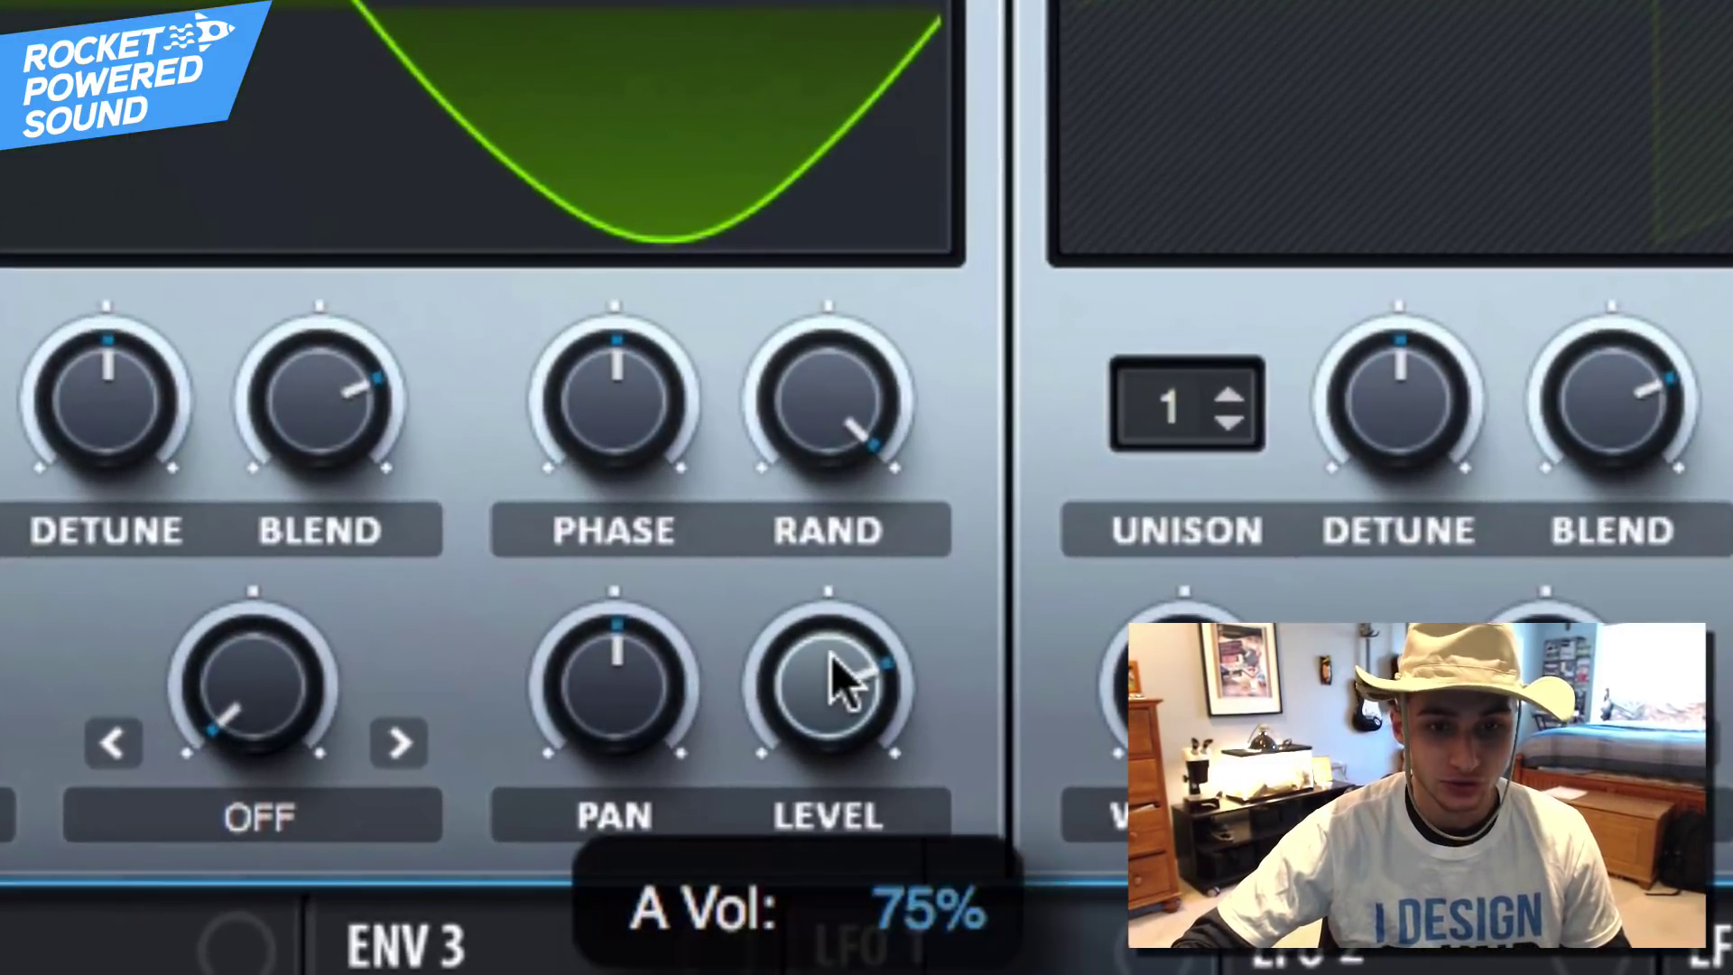
Turn oscillator A's level down to 0% and route LFO 1 to it.
{"action": "left_click_drag", "start_coordinate": [720, 778], "coordinate": [720, 839]}
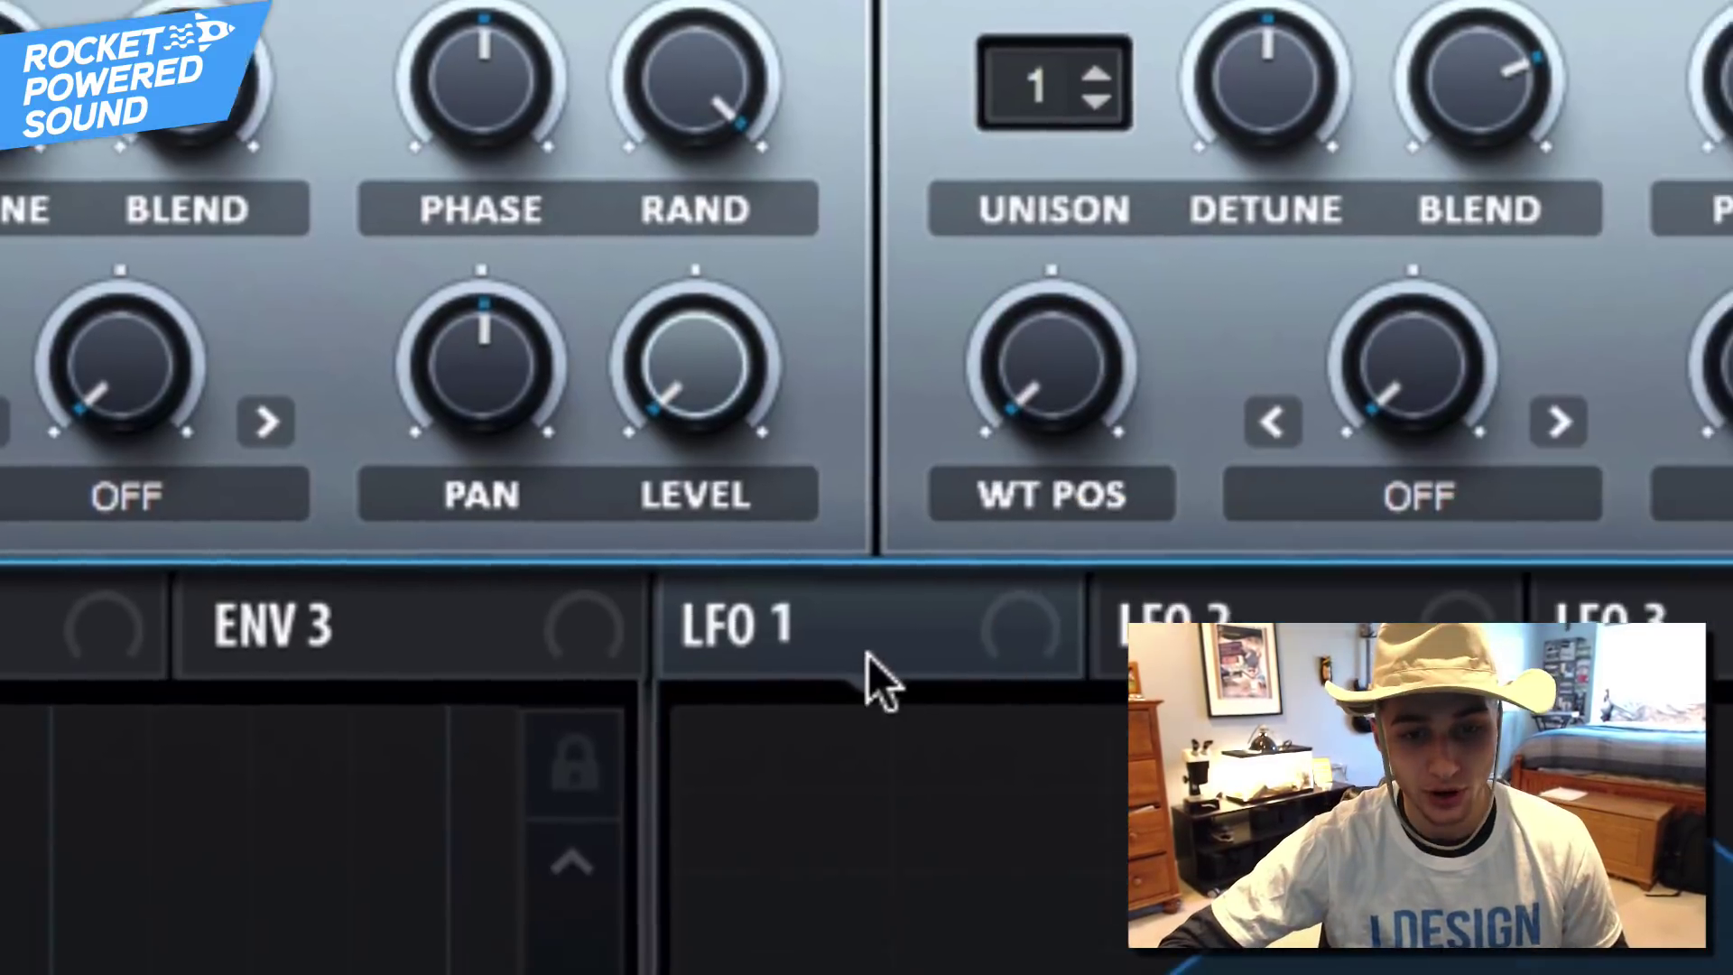
{"action": "left_click_drag", "start_coordinate": [1004, 973], "coordinate": [823, 893]}
{"action": "left_click_drag", "start_coordinate": [670, 525], "coordinate": [676, 316]}
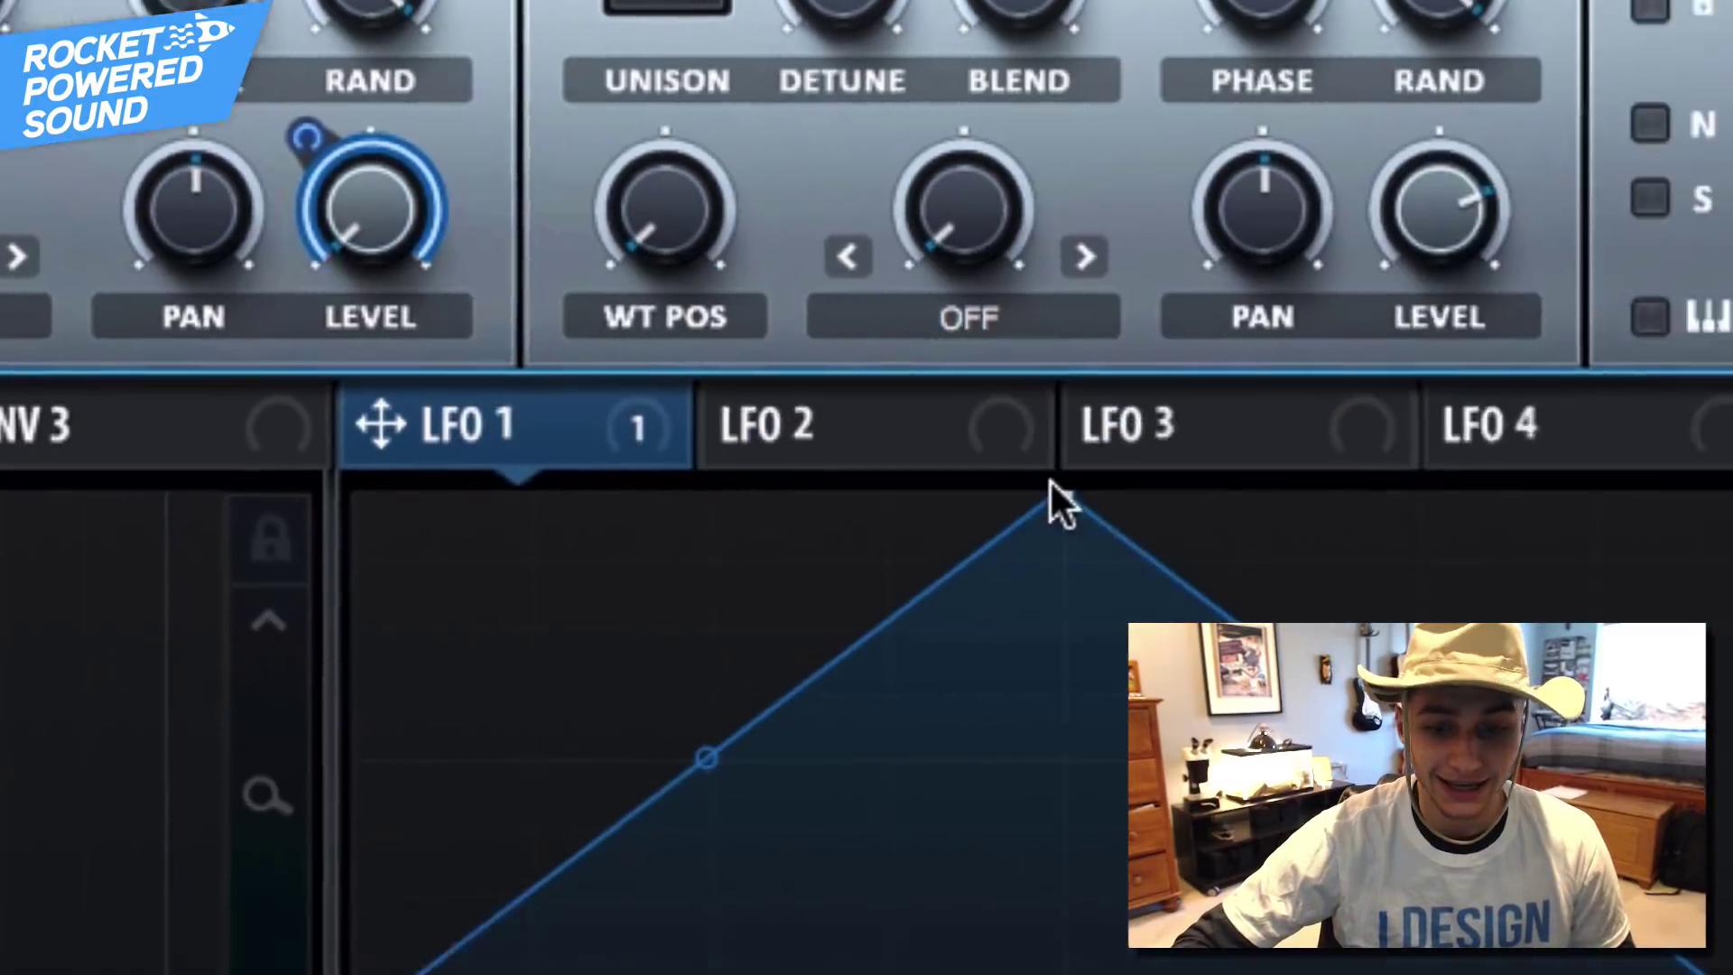
Give LFO 1 a fast-attack concave decay in ENV mode, and route it to oscillator A's coarse pitch.
{"action": "left_click_drag", "start_coordinate": [1050, 487], "coordinate": [451, 497]}
{"action": "left_click_drag", "start_coordinate": [109, 183], "coordinate": [107, 183]}
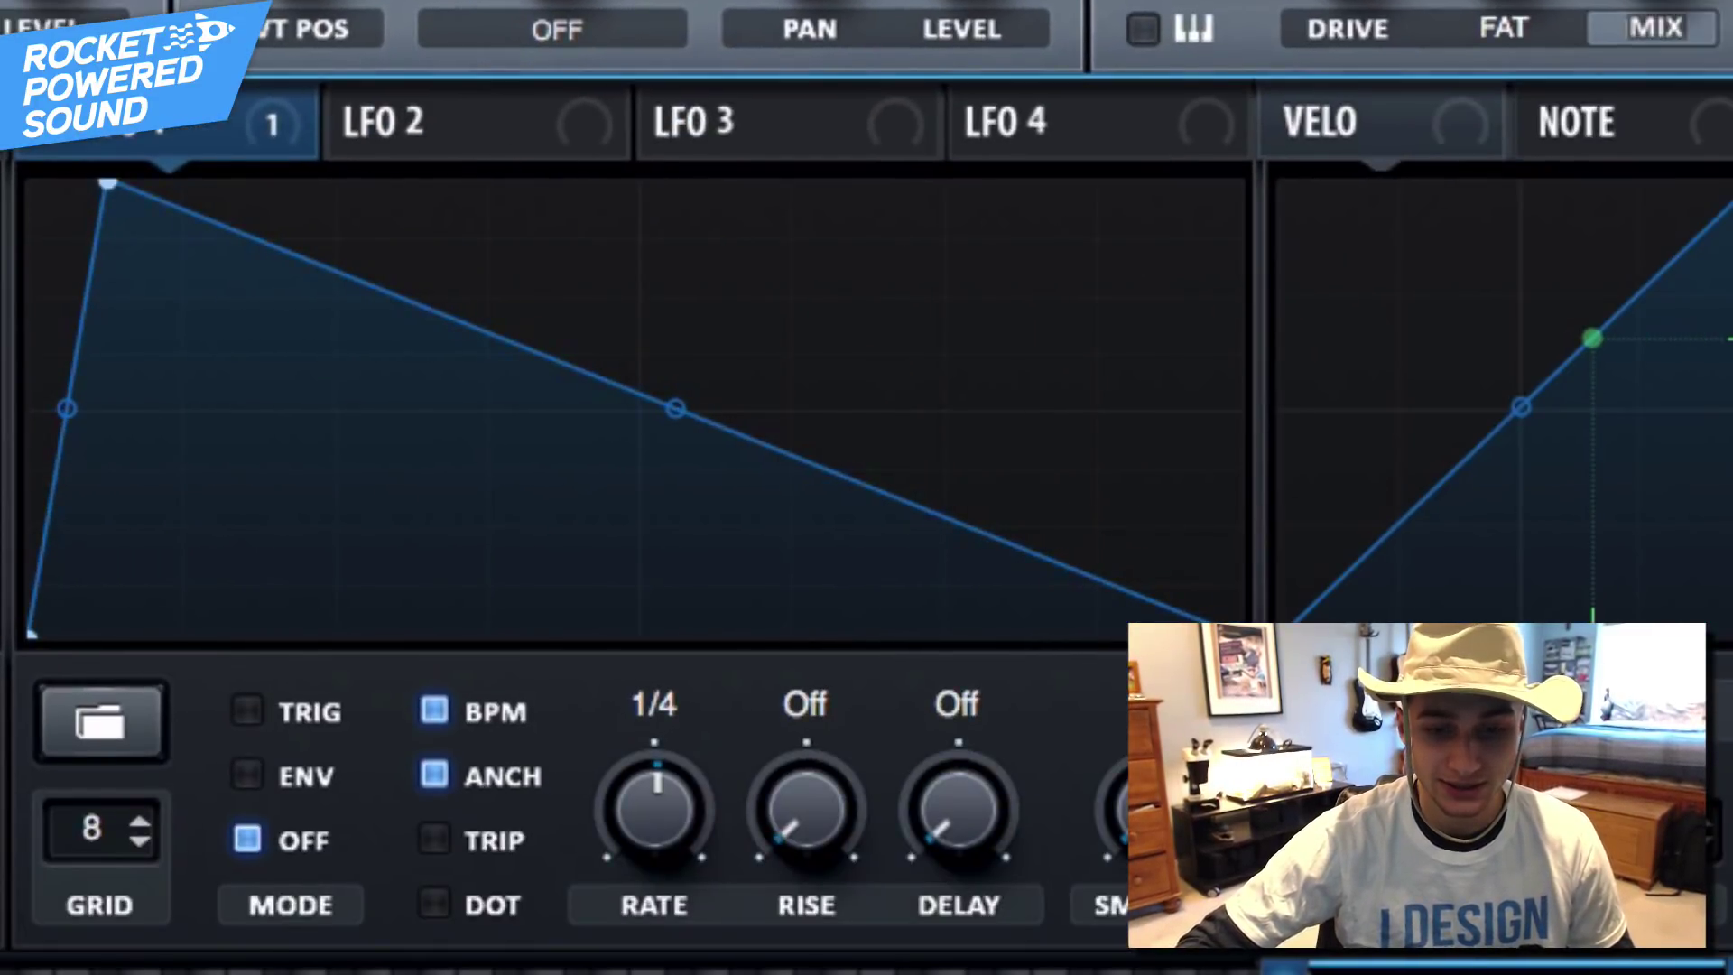
{"action": "left_click_drag", "start_coordinate": [675, 409], "coordinate": [353, 642]}
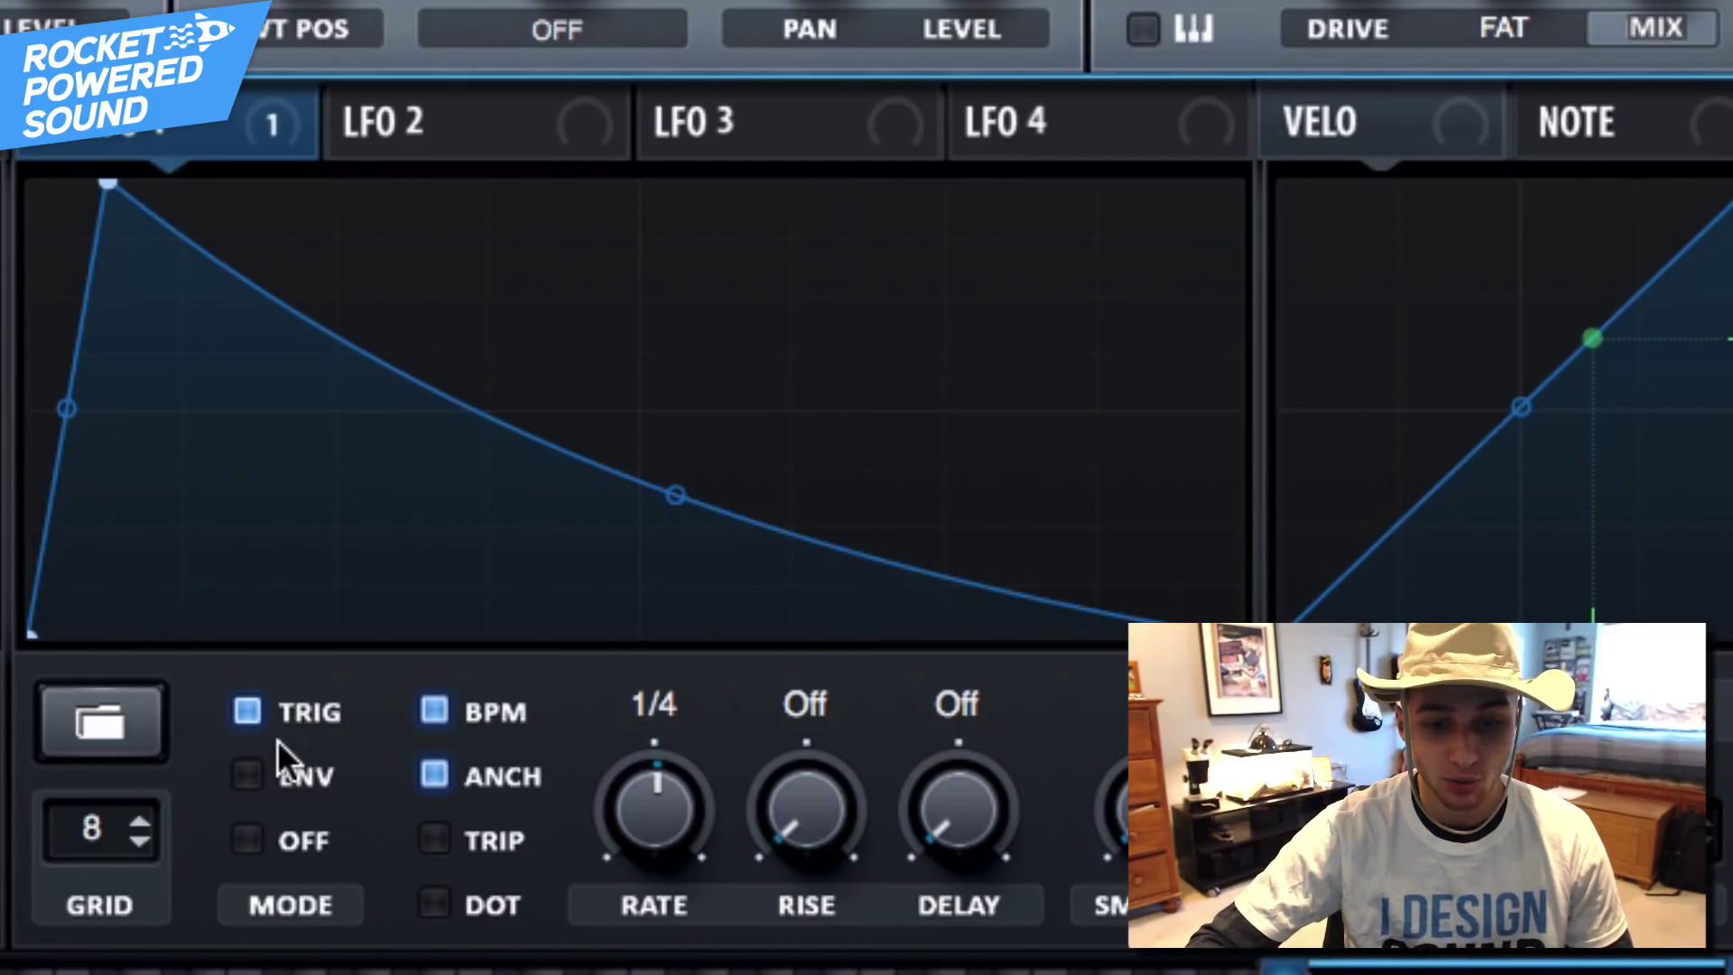
{"action": "left_click", "coordinate": [249, 774]}
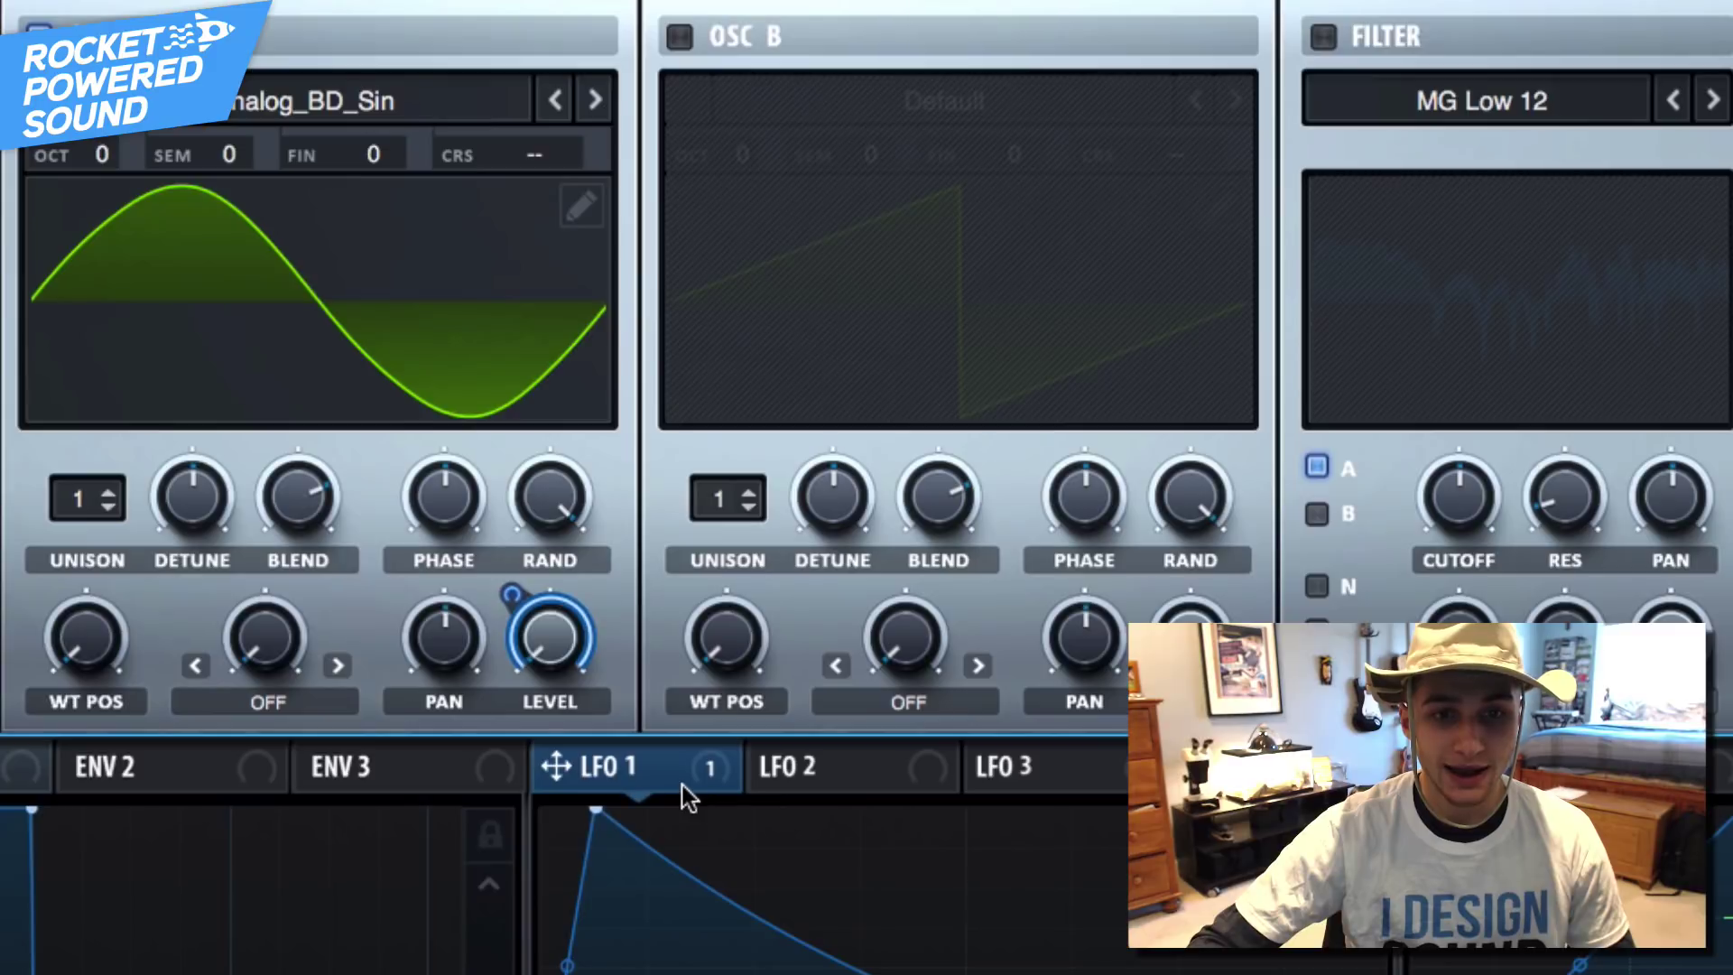
{"action": "left_click_drag", "start_coordinate": [231, 151], "coordinate": [593, 155]}
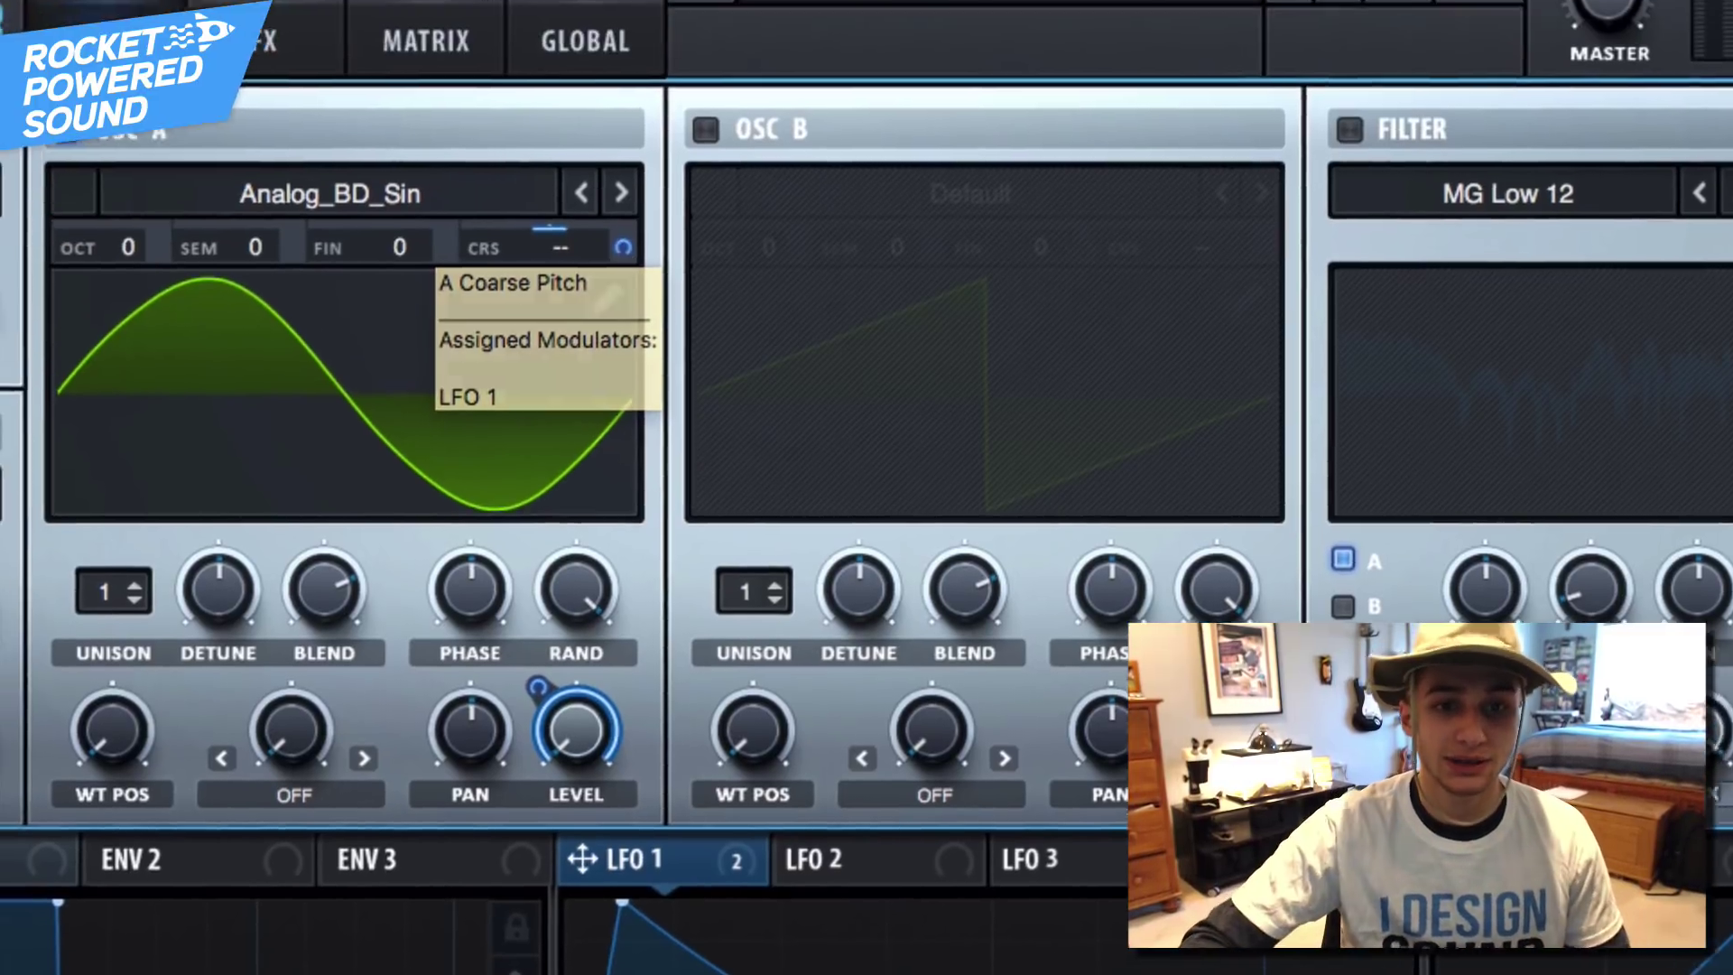
{"action": "left_click", "coordinate": [431, 36]}
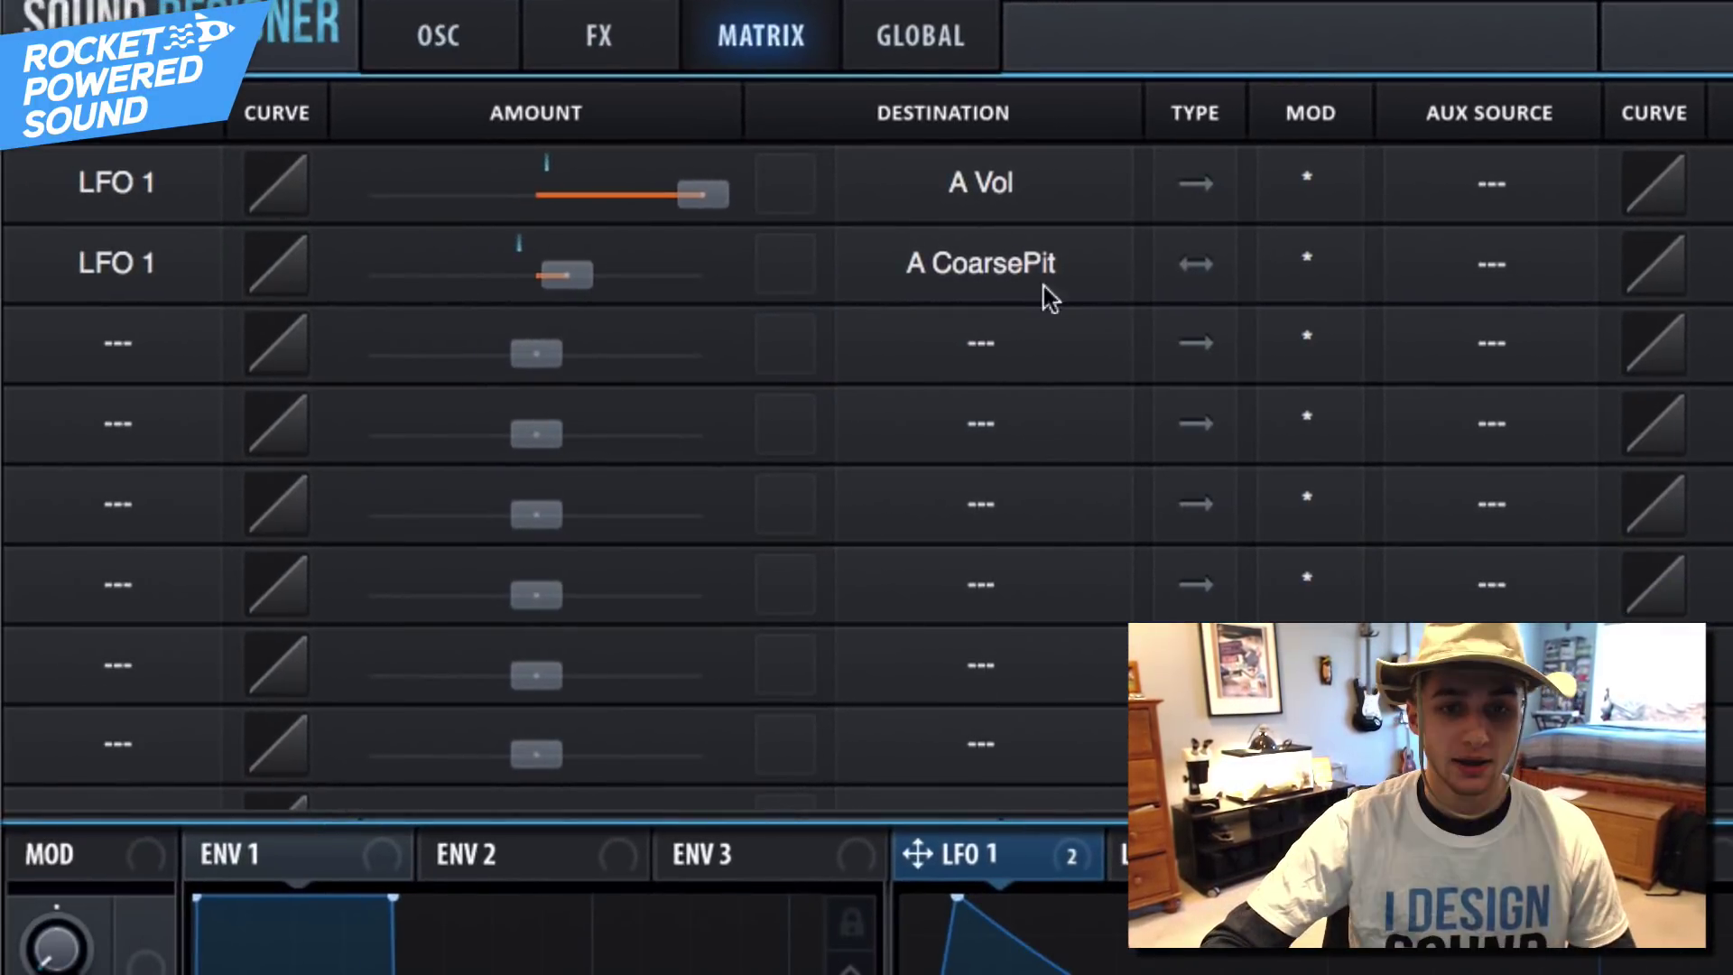
Lower the LFO 1 → A CoarsePit amount in the matrix, then return to the oscillator page.
{"action": "left_click_drag", "start_coordinate": [619, 269], "coordinate": [559, 284]}
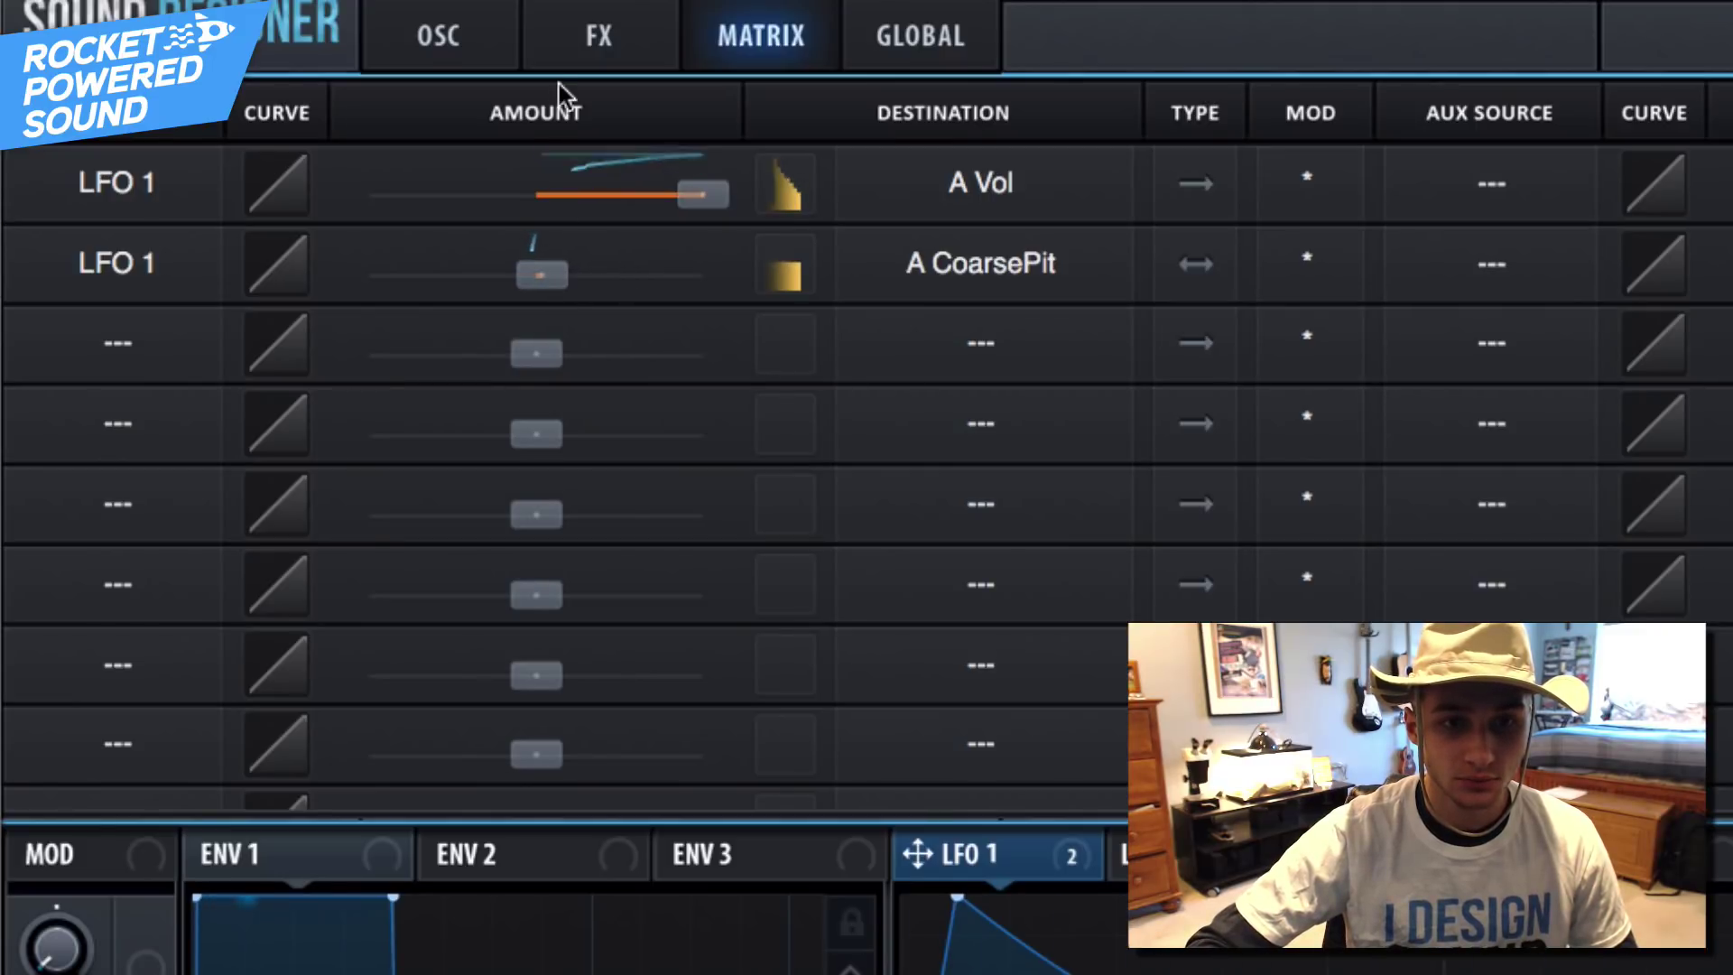
{"action": "left_click", "coordinate": [456, 51]}
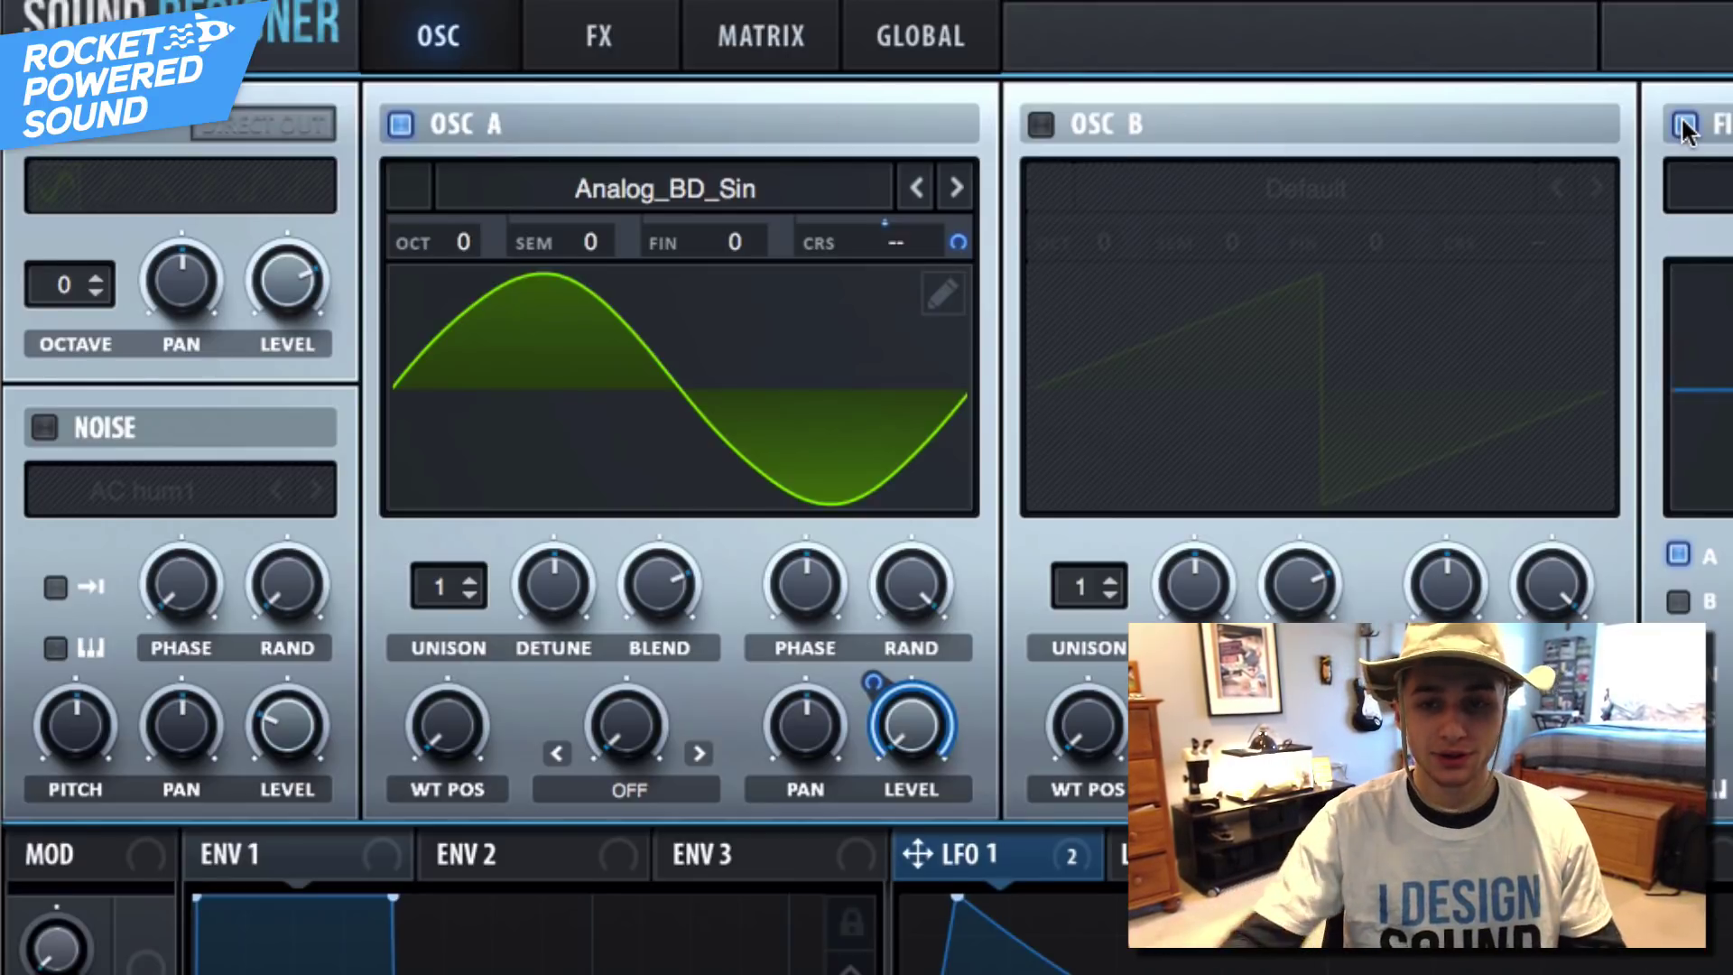
Set the filter type to Reverb and turn its cutoff down to 32 Hz.
{"action": "left_click", "coordinate": [1195, 177]}
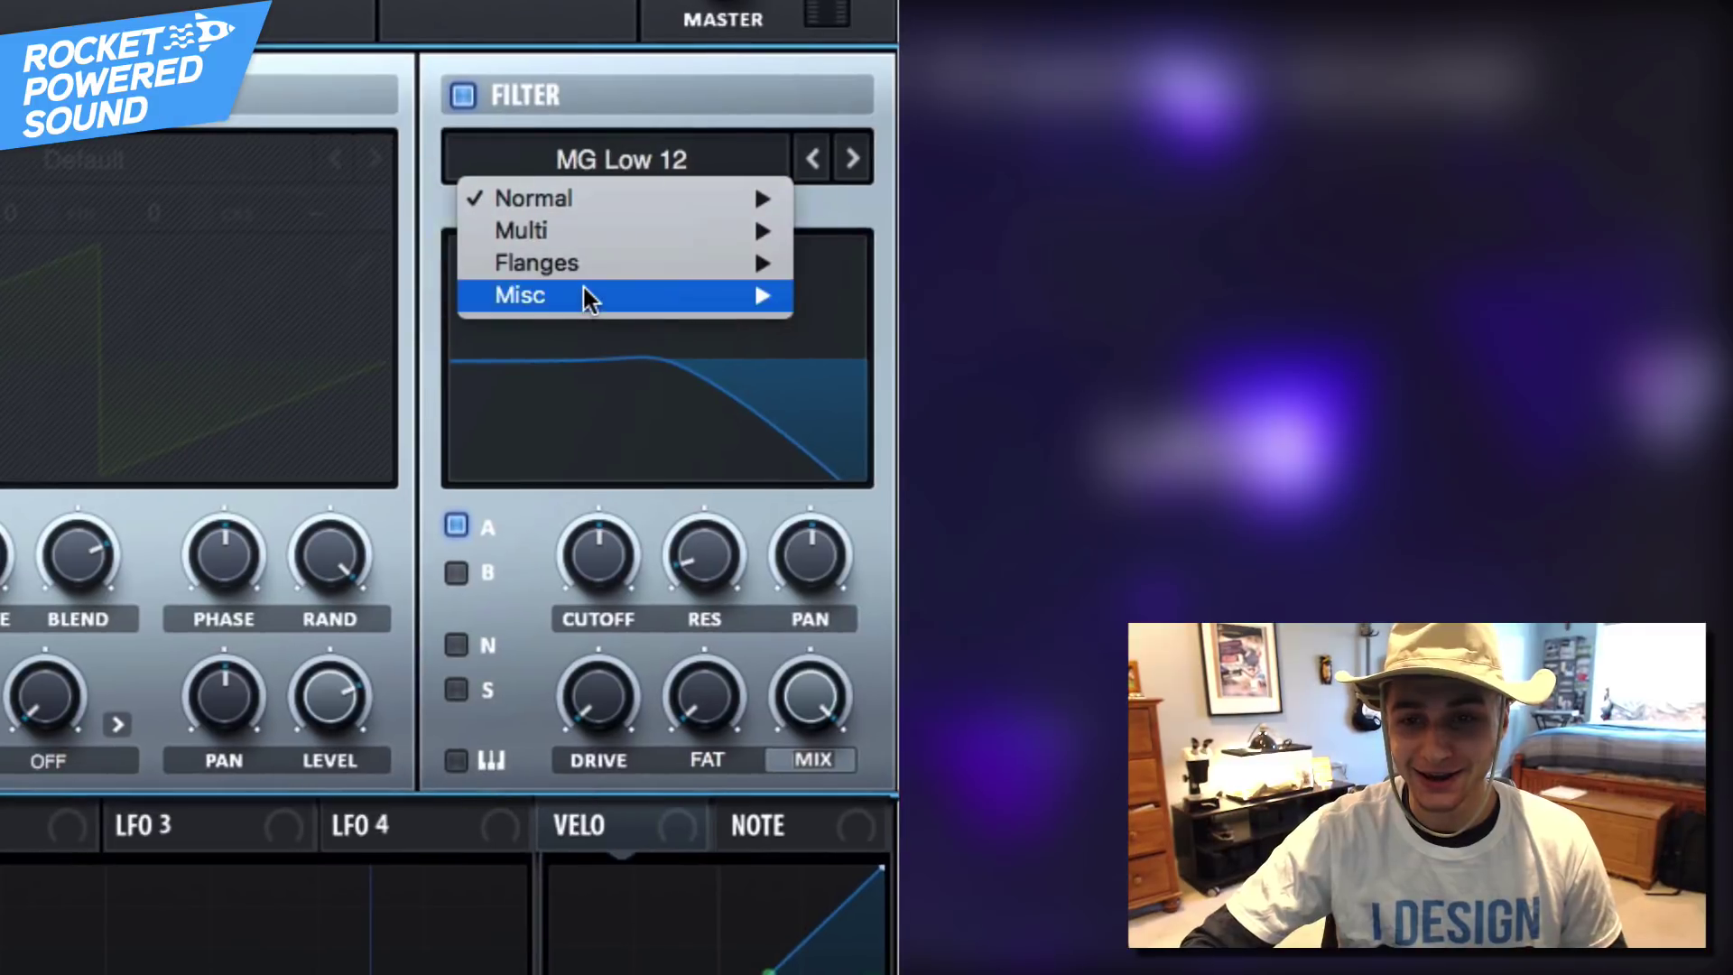
{"action": "mouse_move", "coordinate": [583, 294]}
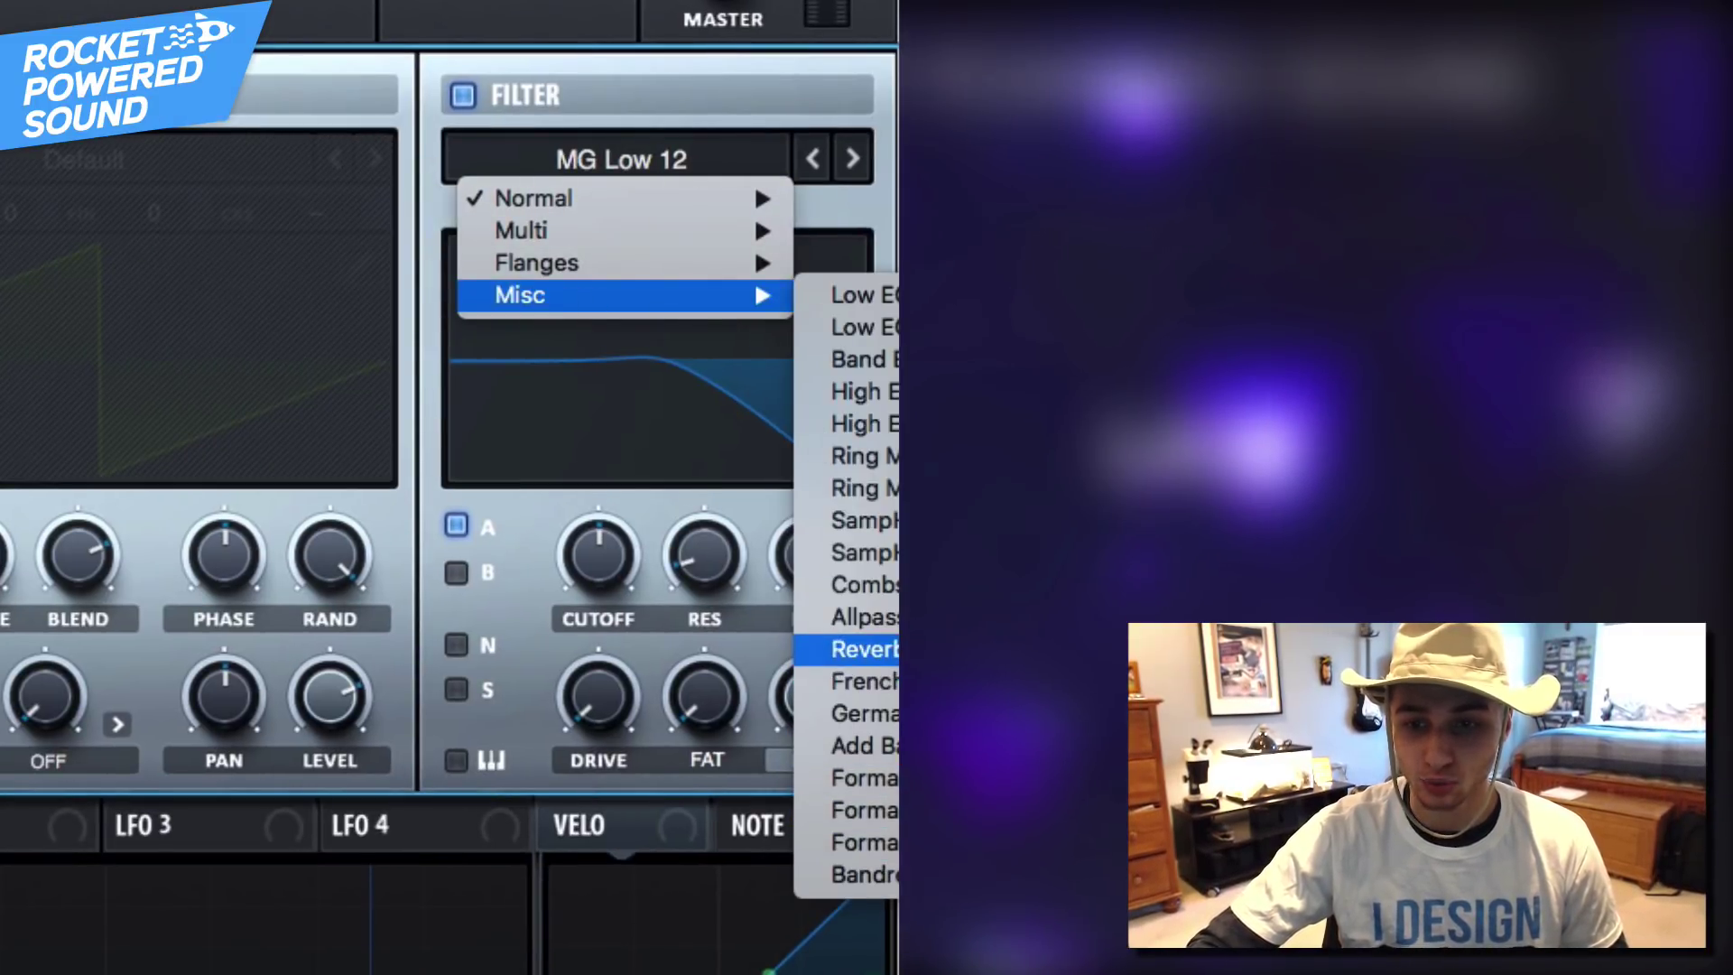
{"action": "left_click", "coordinate": [864, 649]}
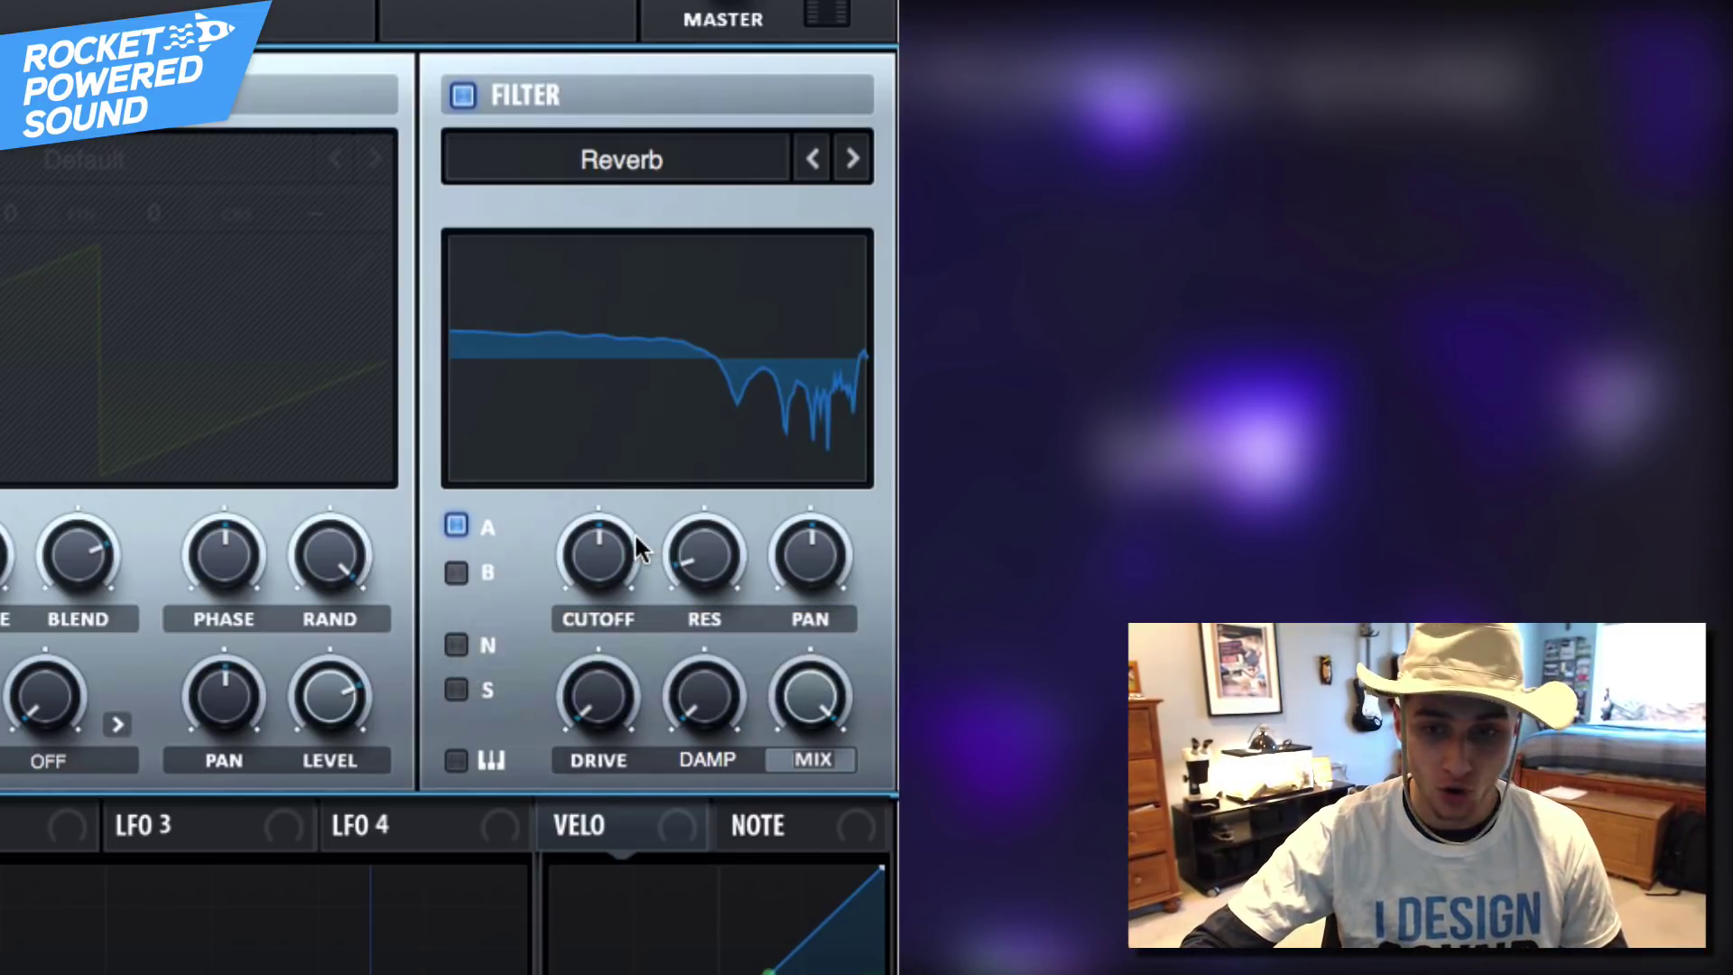
{"action": "left_click_drag", "start_coordinate": [614, 546], "coordinate": [533, 612]}
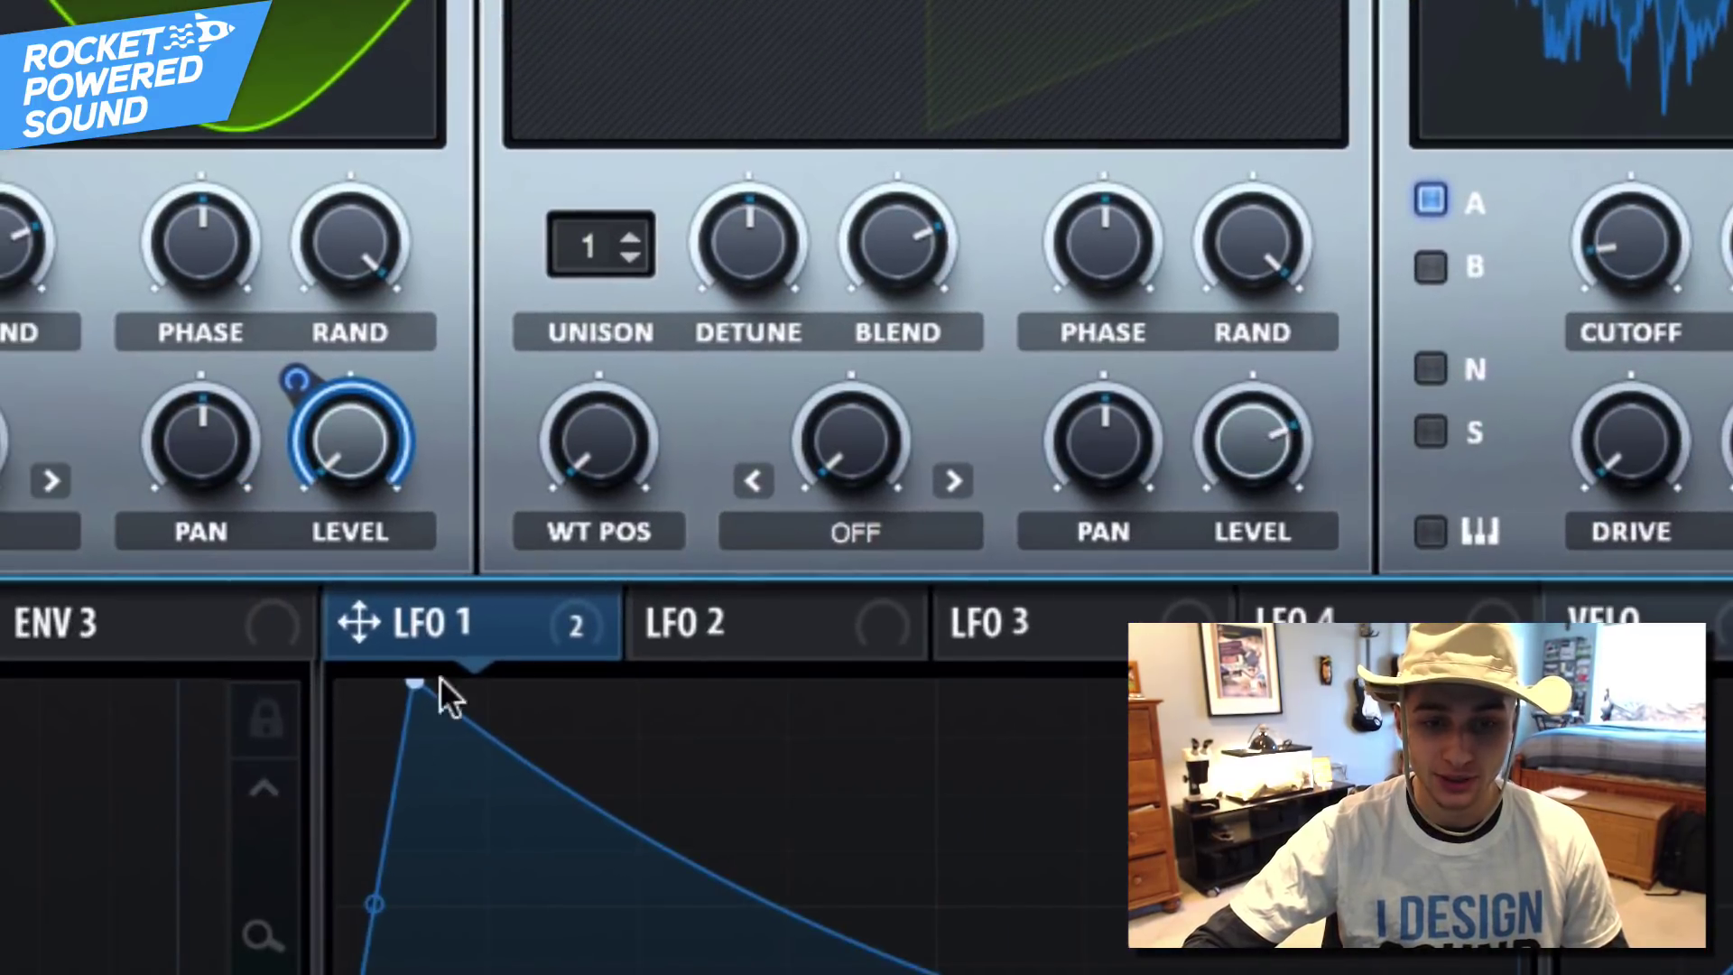
Assign LFO 1 to the Reverb filter cutoff with a reduced modulation depth.
{"action": "left_click_drag", "start_coordinate": [358, 623], "coordinate": [1620, 230]}
{"action": "left_click_drag", "start_coordinate": [579, 521], "coordinate": [470, 539]}
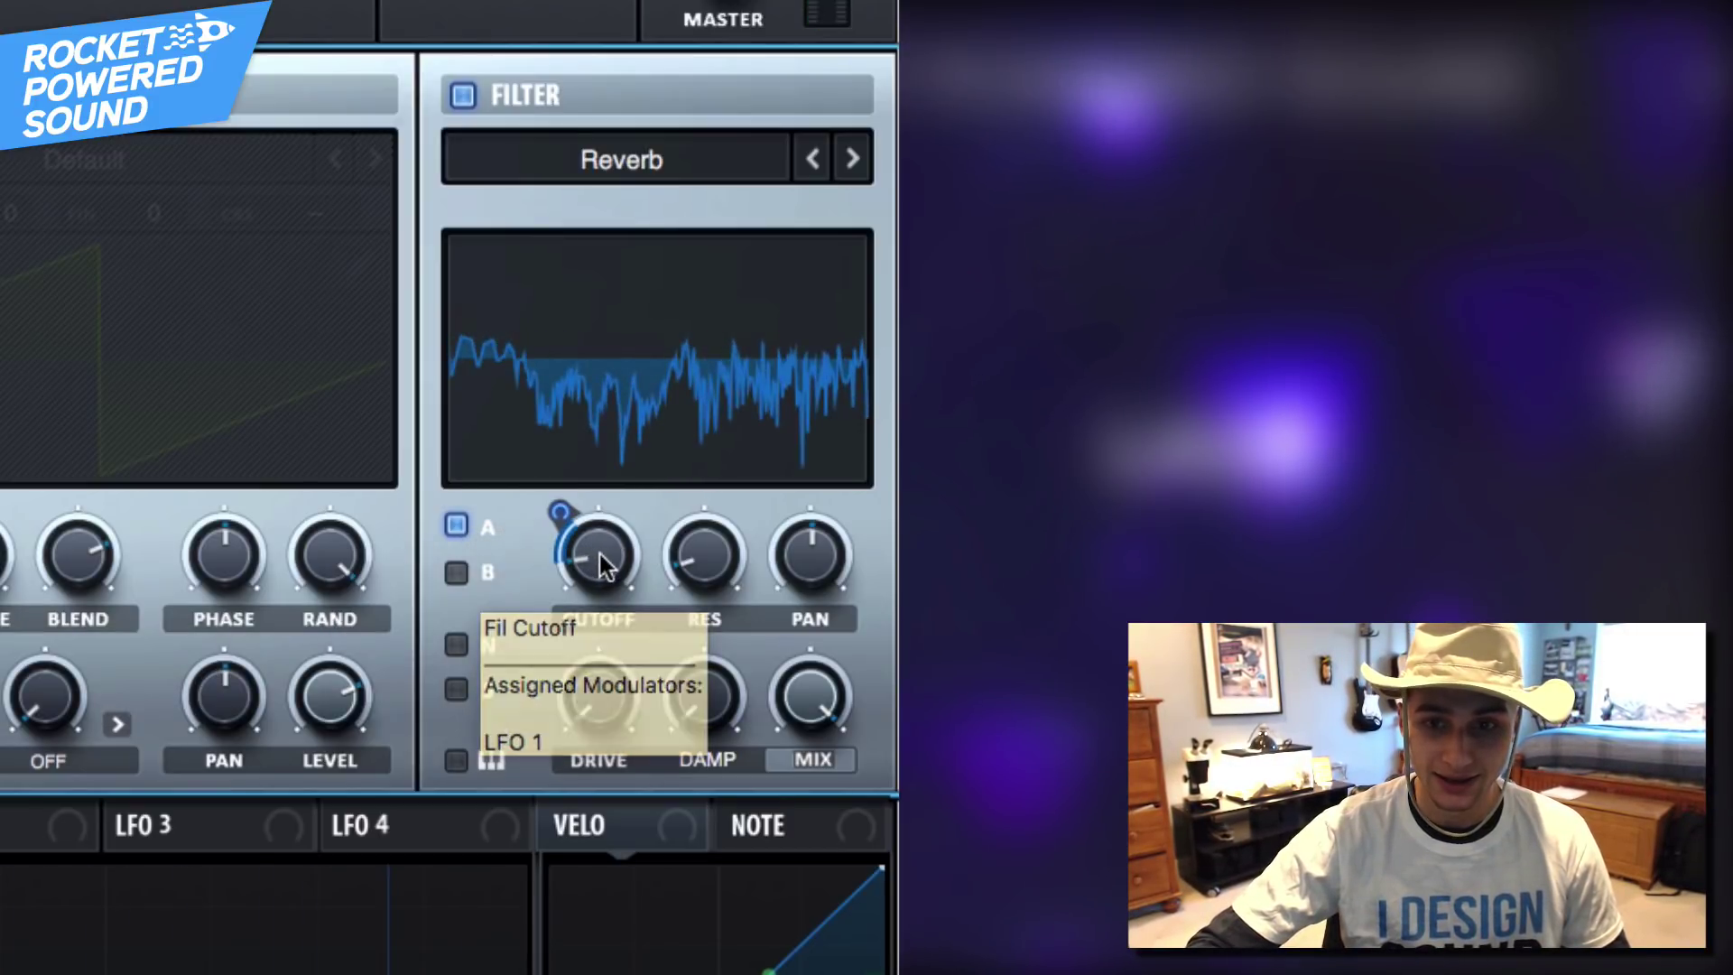
{"action": "left_click", "coordinate": [560, 512]}
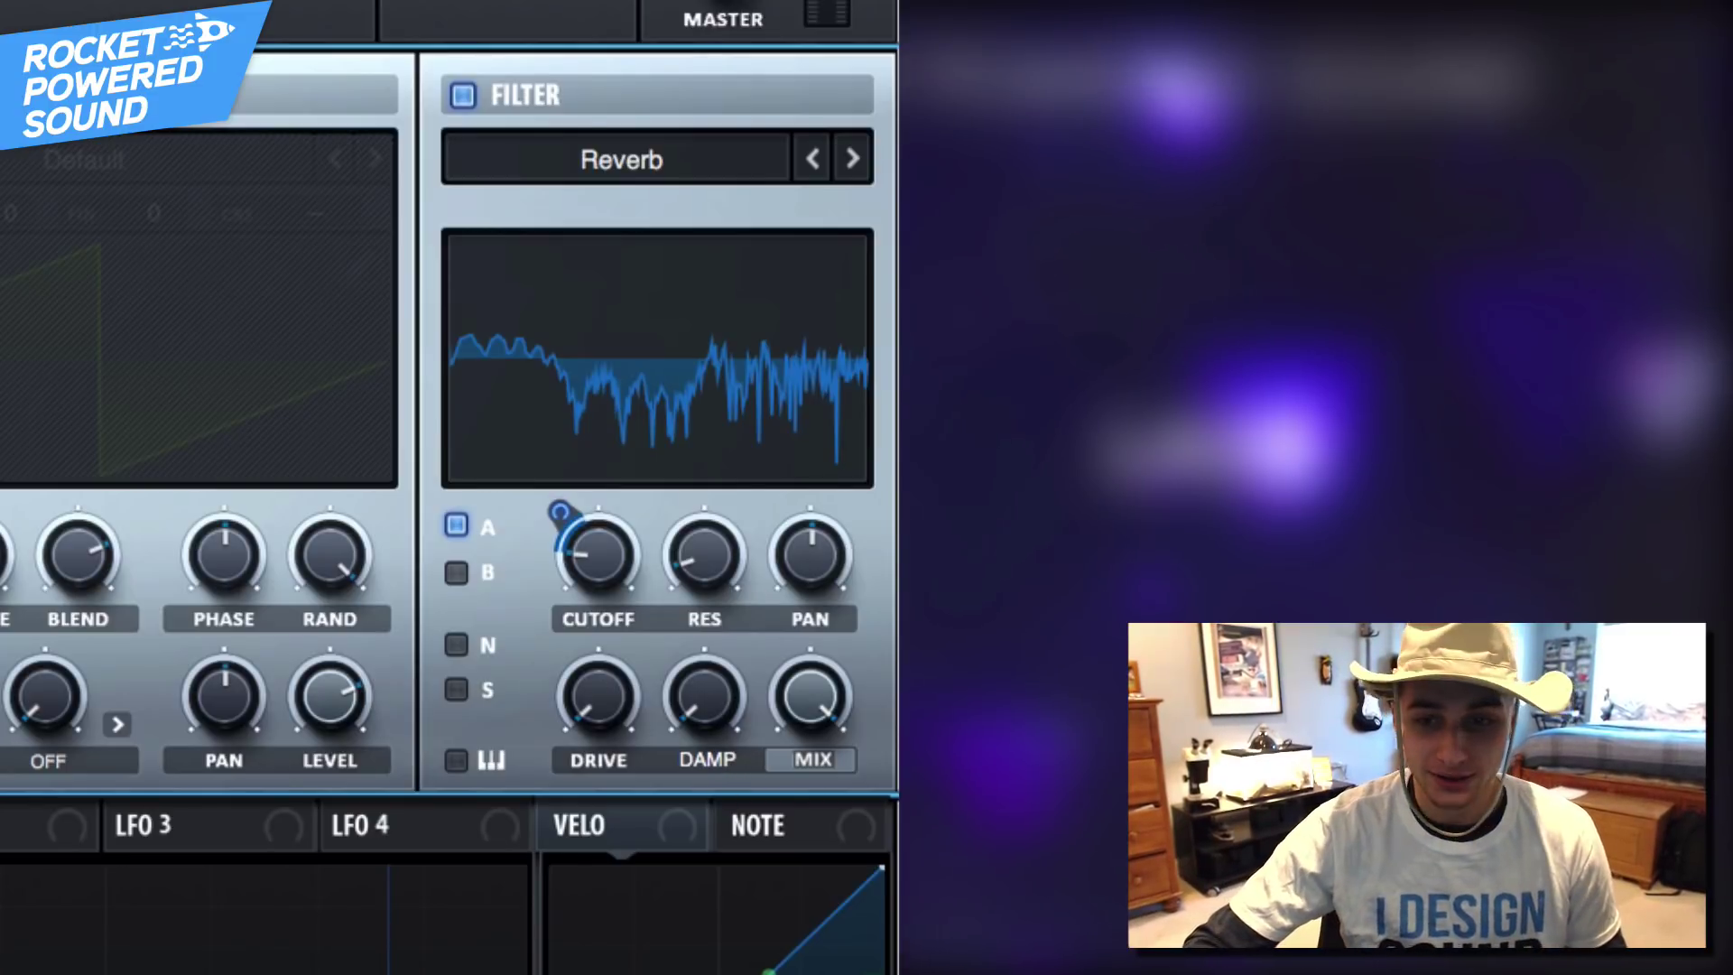
Set filter resonance to 2% and drive to about 48%, then check the cutoff's assigned modulators.
{"action": "left_click_drag", "start_coordinate": [708, 553], "coordinate": [727, 673]}
{"action": "left_click_drag", "start_coordinate": [641, 713], "coordinate": [635, 522]}
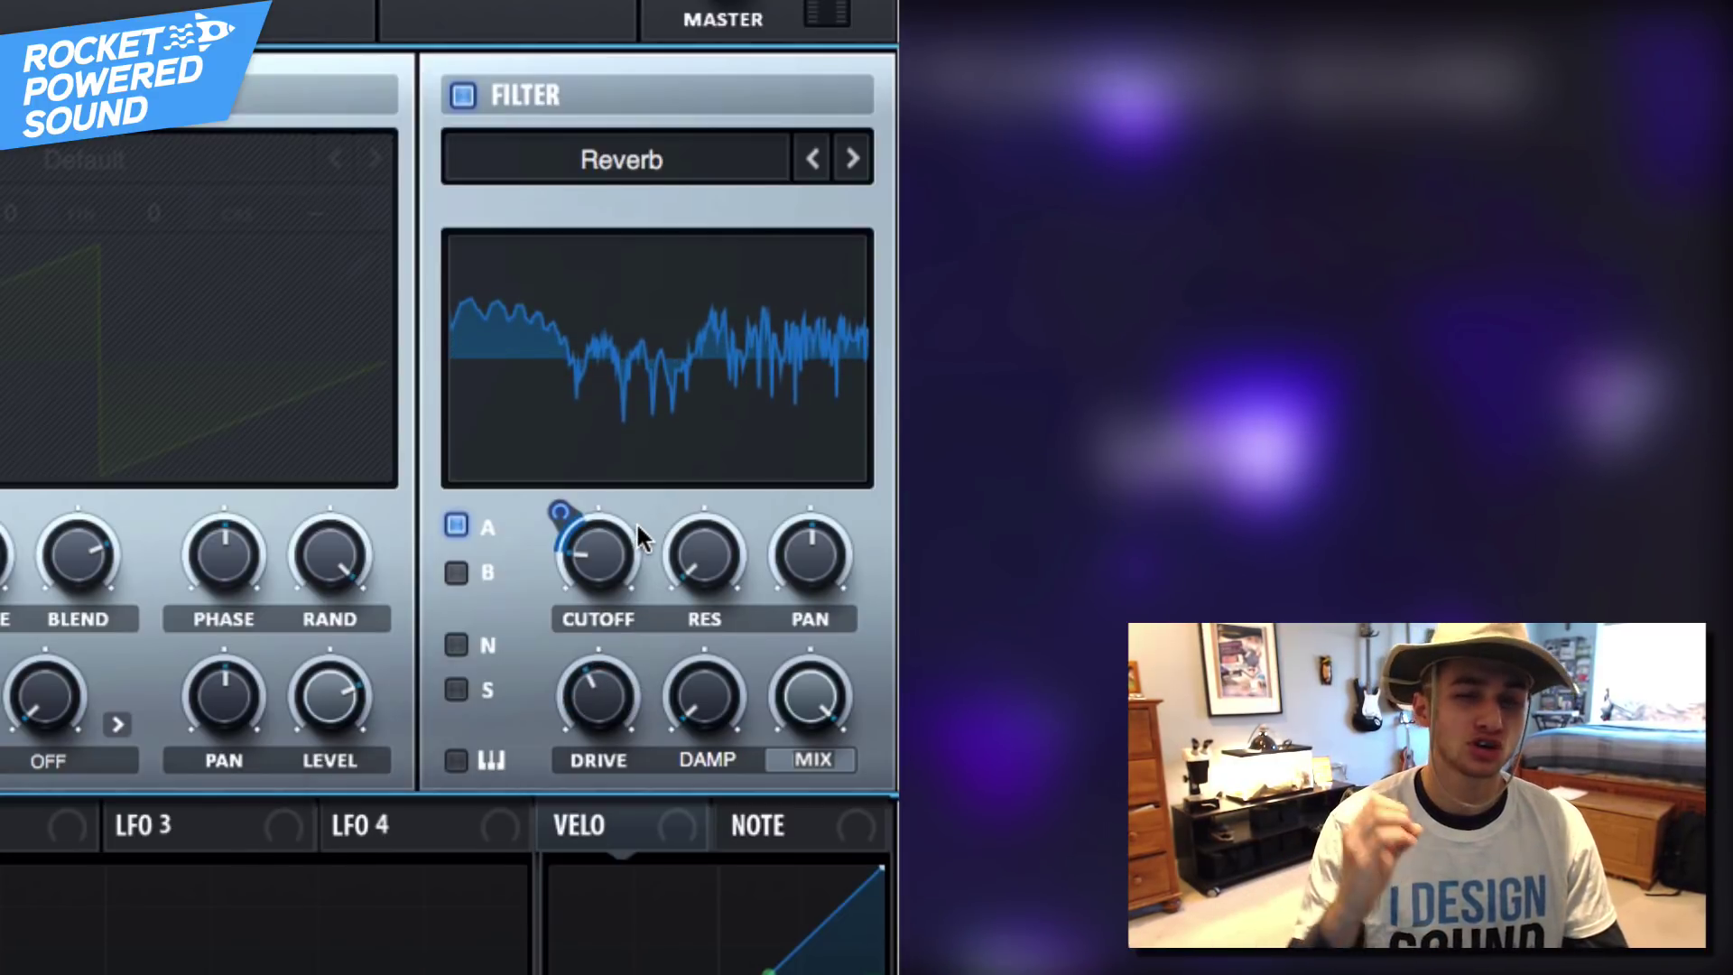
{"action": "right_click", "coordinate": [635, 521]}
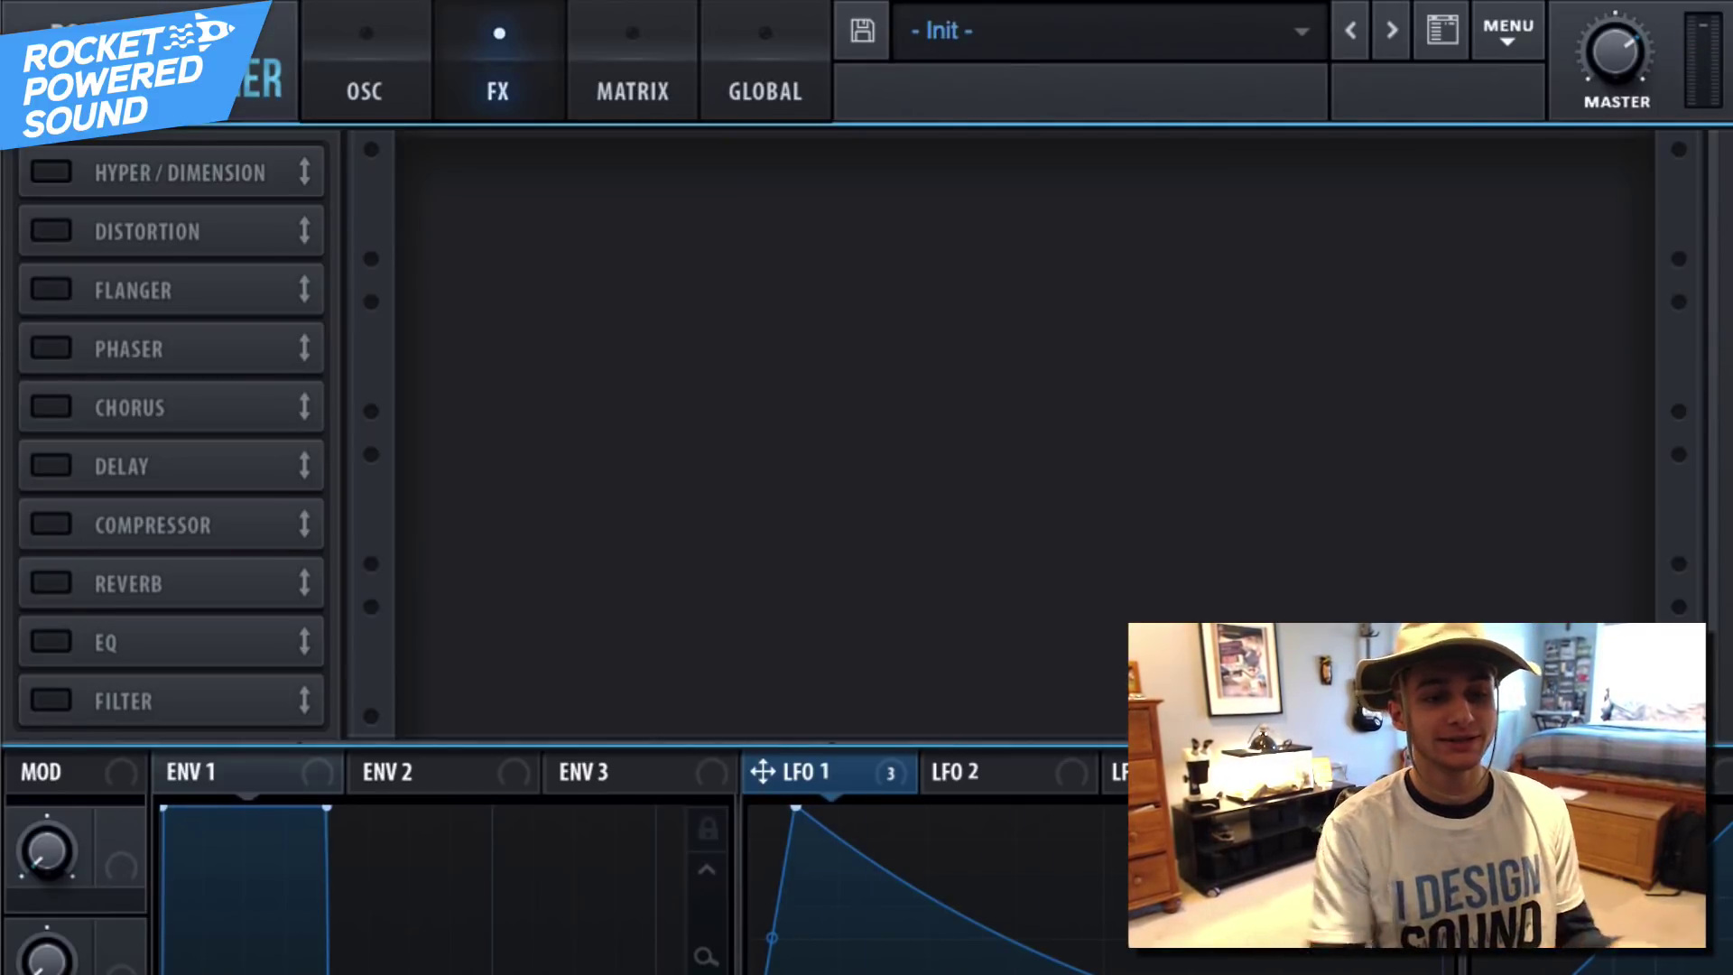
Add a multiband Compressor with slightly raised gain, then an EQ moved ahead of it.
{"action": "left_click", "coordinate": [51, 524]}
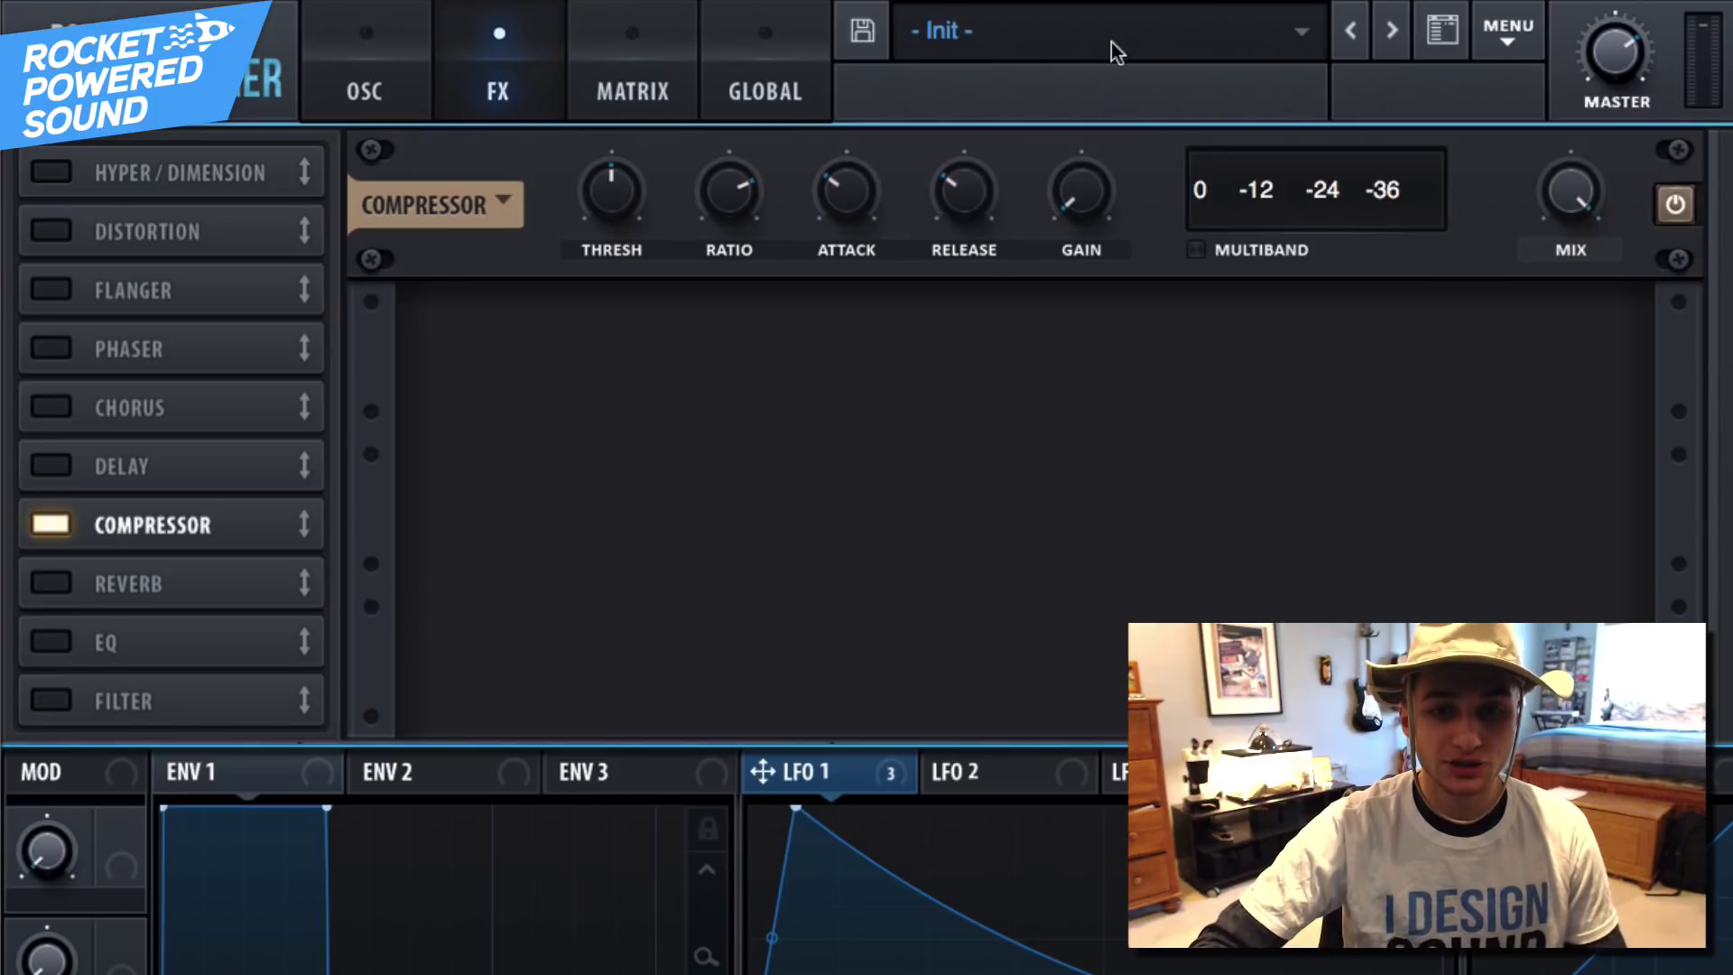
{"action": "left_click", "coordinate": [1196, 251]}
{"action": "left_click_drag", "start_coordinate": [1114, 208], "coordinate": [1114, 179]}
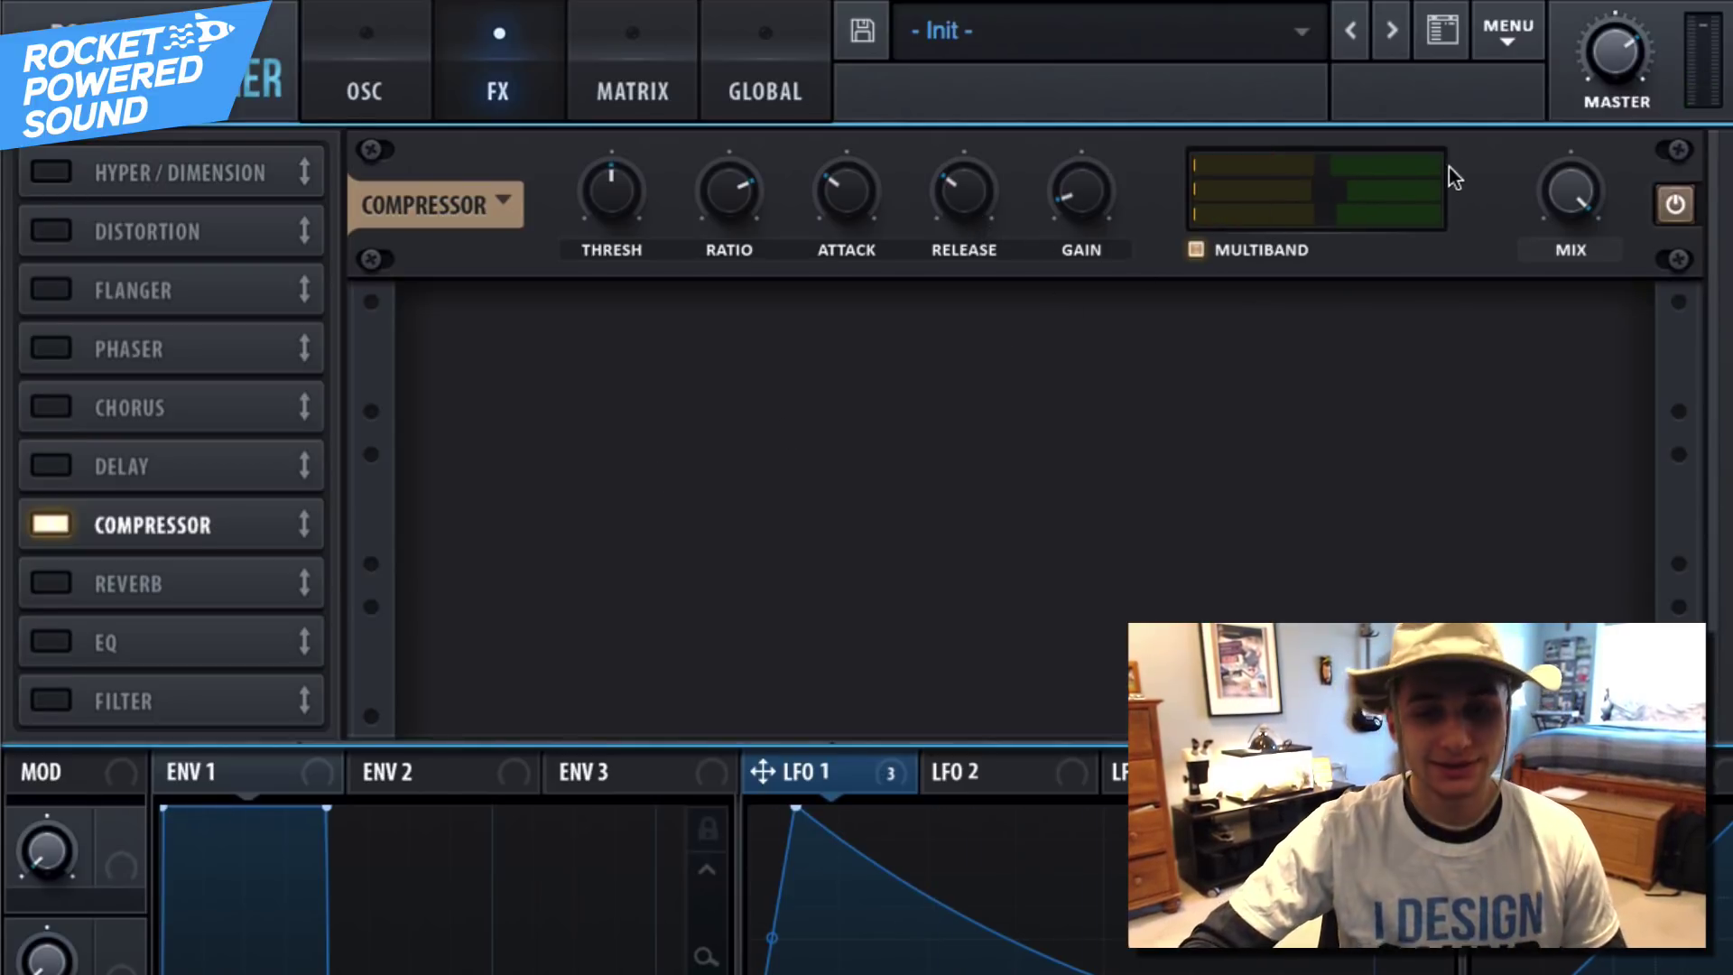
{"action": "mouse_move", "coordinate": [1423, 181]}
{"action": "left_mouse_down"}
{"action": "mouse_move", "coordinate": [1301, 193]}
{"action": "mouse_move", "coordinate": [1418, 193]}
{"action": "left_mouse_up"}
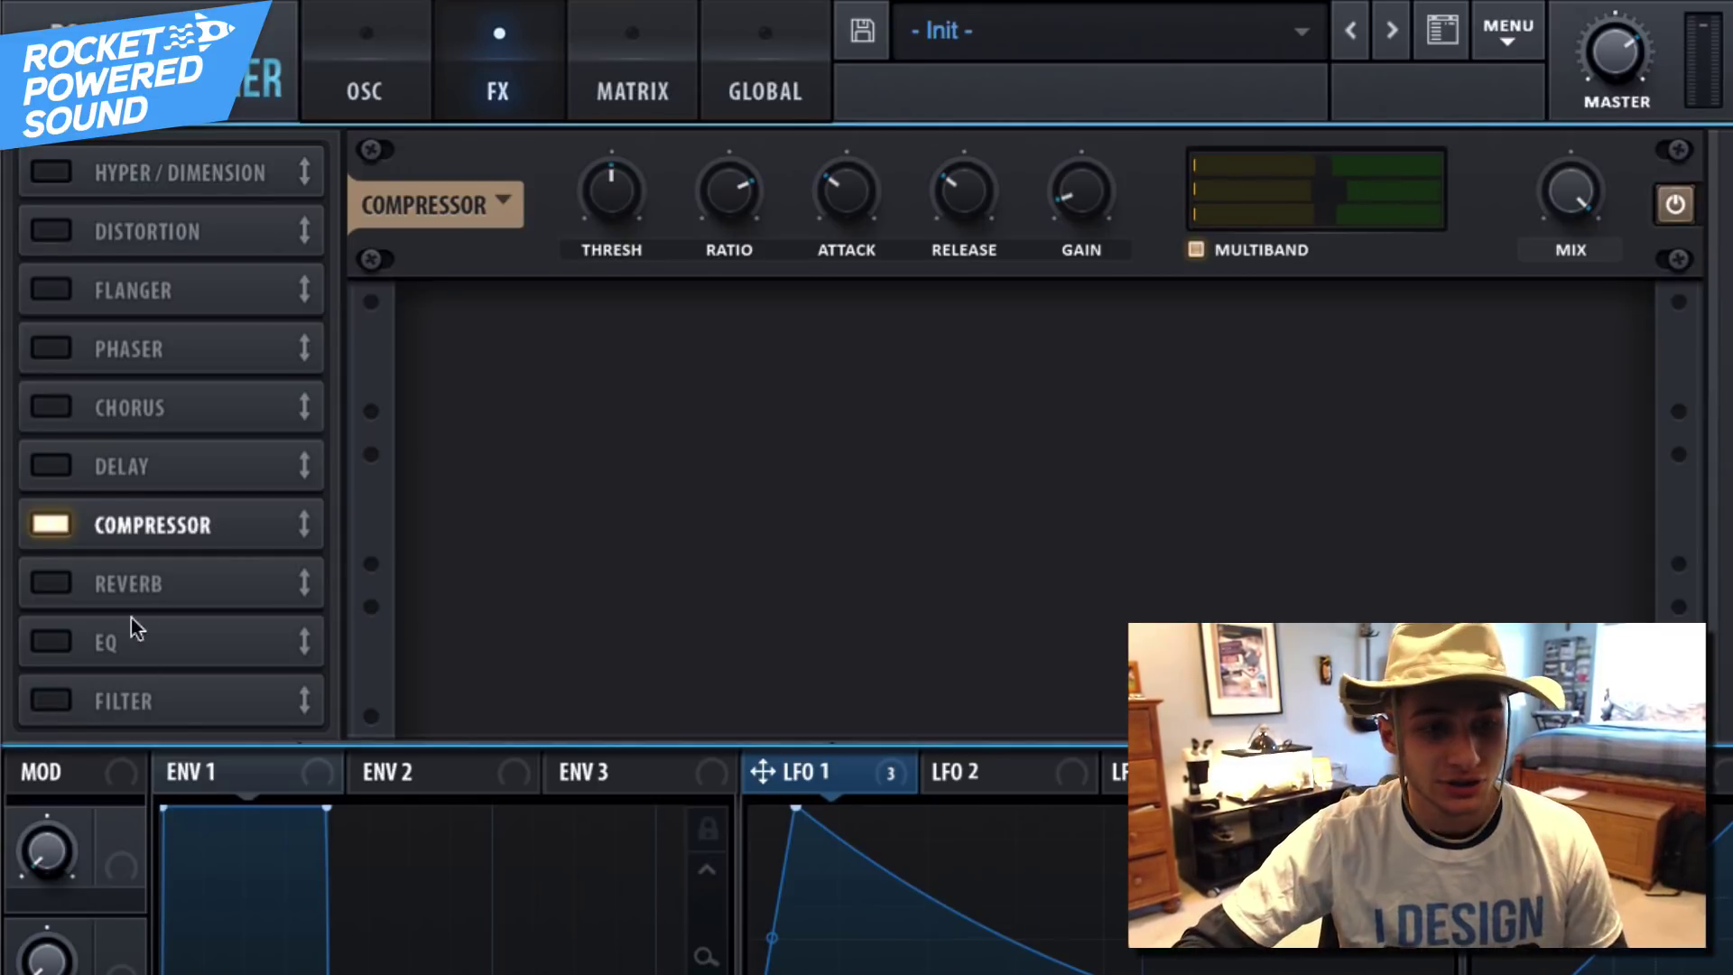
{"action": "left_click", "coordinate": [51, 641]}
{"action": "left_click_drag", "start_coordinate": [312, 625], "coordinate": [308, 327]}
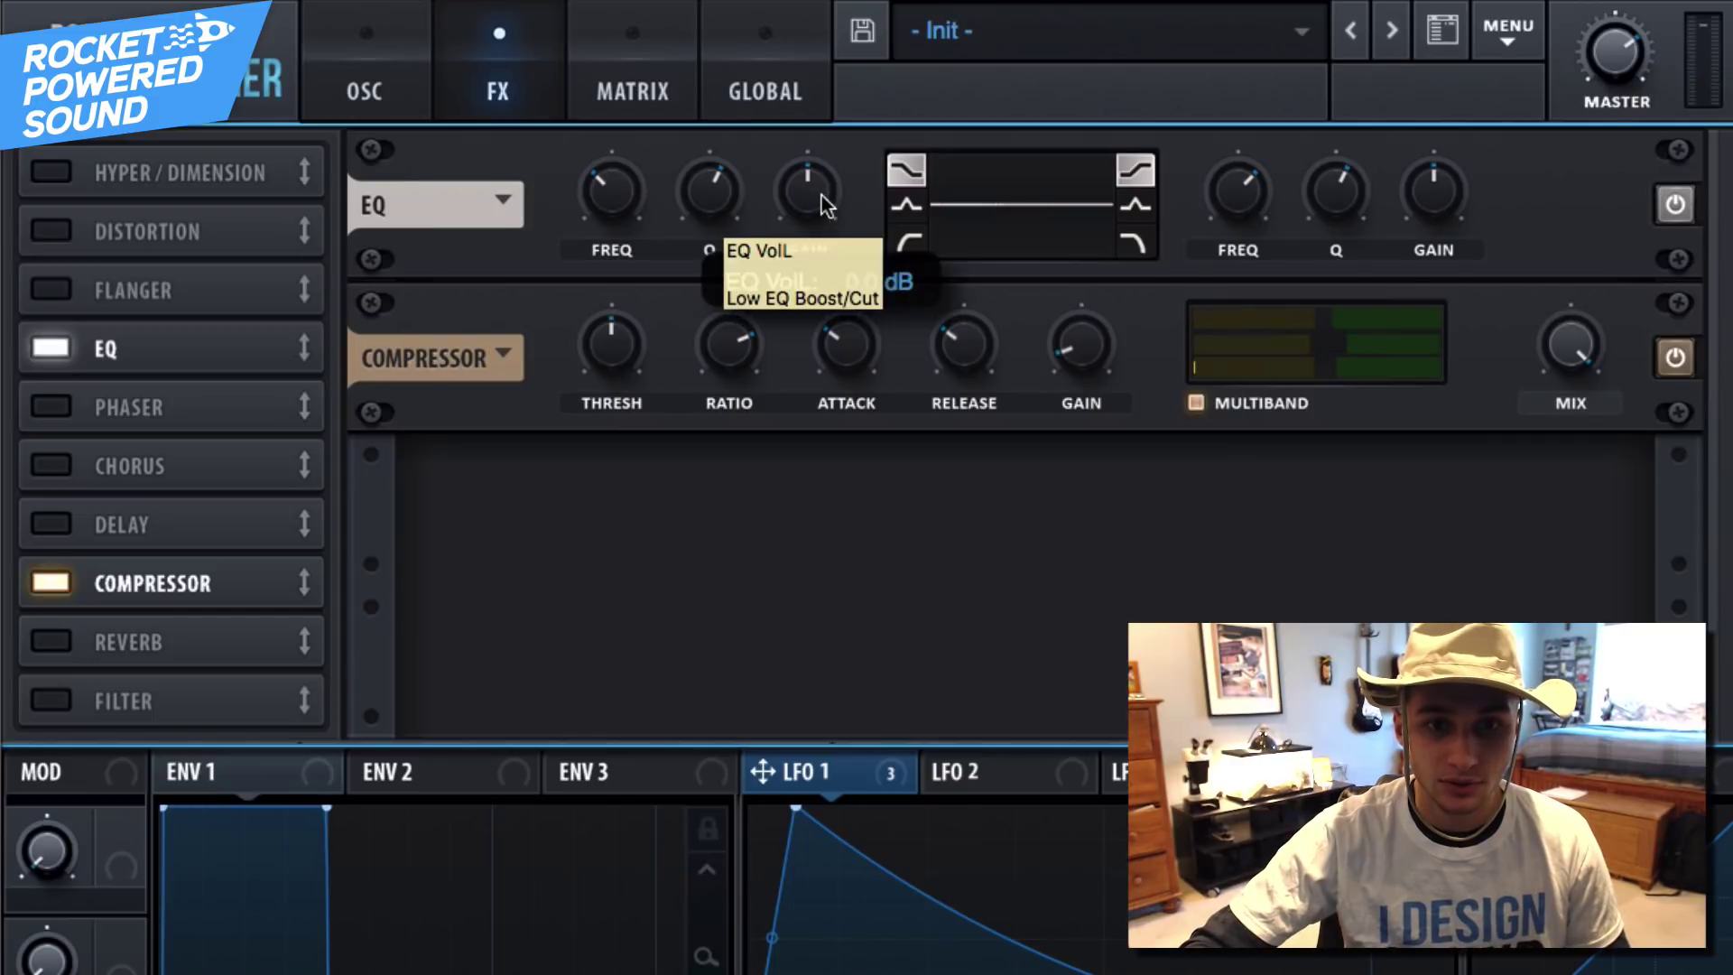
Turn both EQ gains fully down, raise the low frequency and shift the high frequency.
{"action": "left_click_drag", "start_coordinate": [821, 195], "coordinate": [700, 289]}
{"action": "mouse_move", "coordinate": [629, 197]}
{"action": "left_mouse_down"}
{"action": "mouse_move", "coordinate": [610, 206]}
{"action": "mouse_move", "coordinate": [637, 197]}
{"action": "left_mouse_up"}
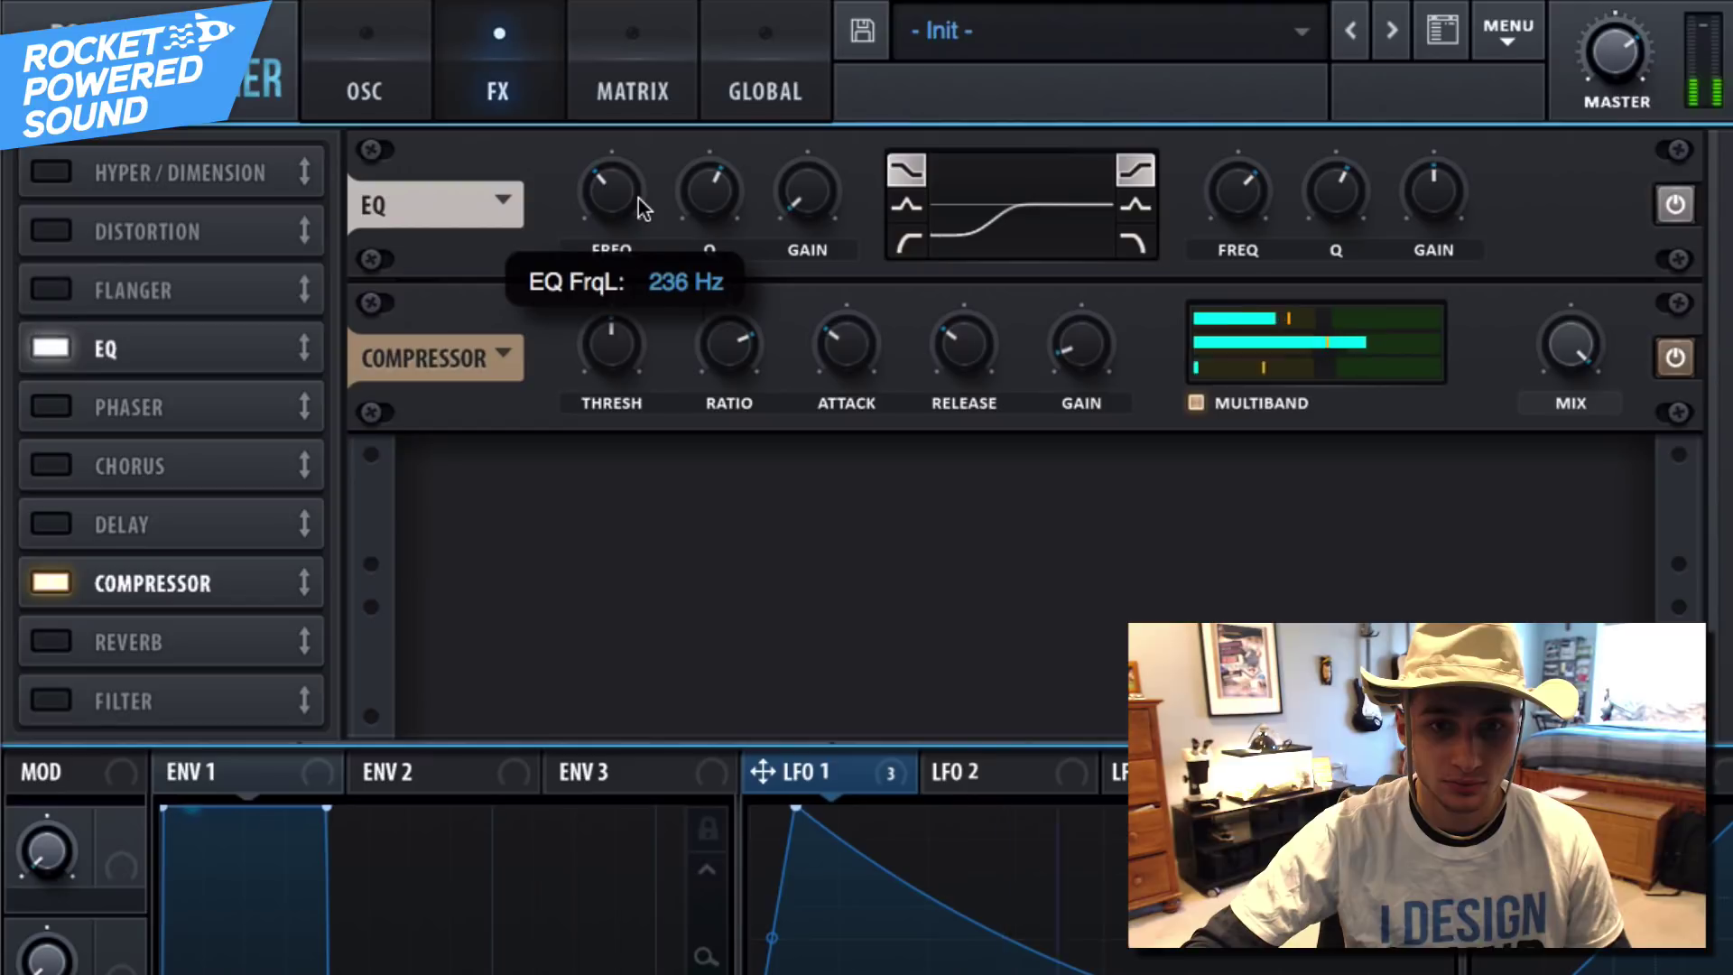
{"action": "left_click_drag", "start_coordinate": [1442, 179], "coordinate": [1329, 261]}
{"action": "left_click_drag", "start_coordinate": [1244, 176], "coordinate": [1301, 140]}
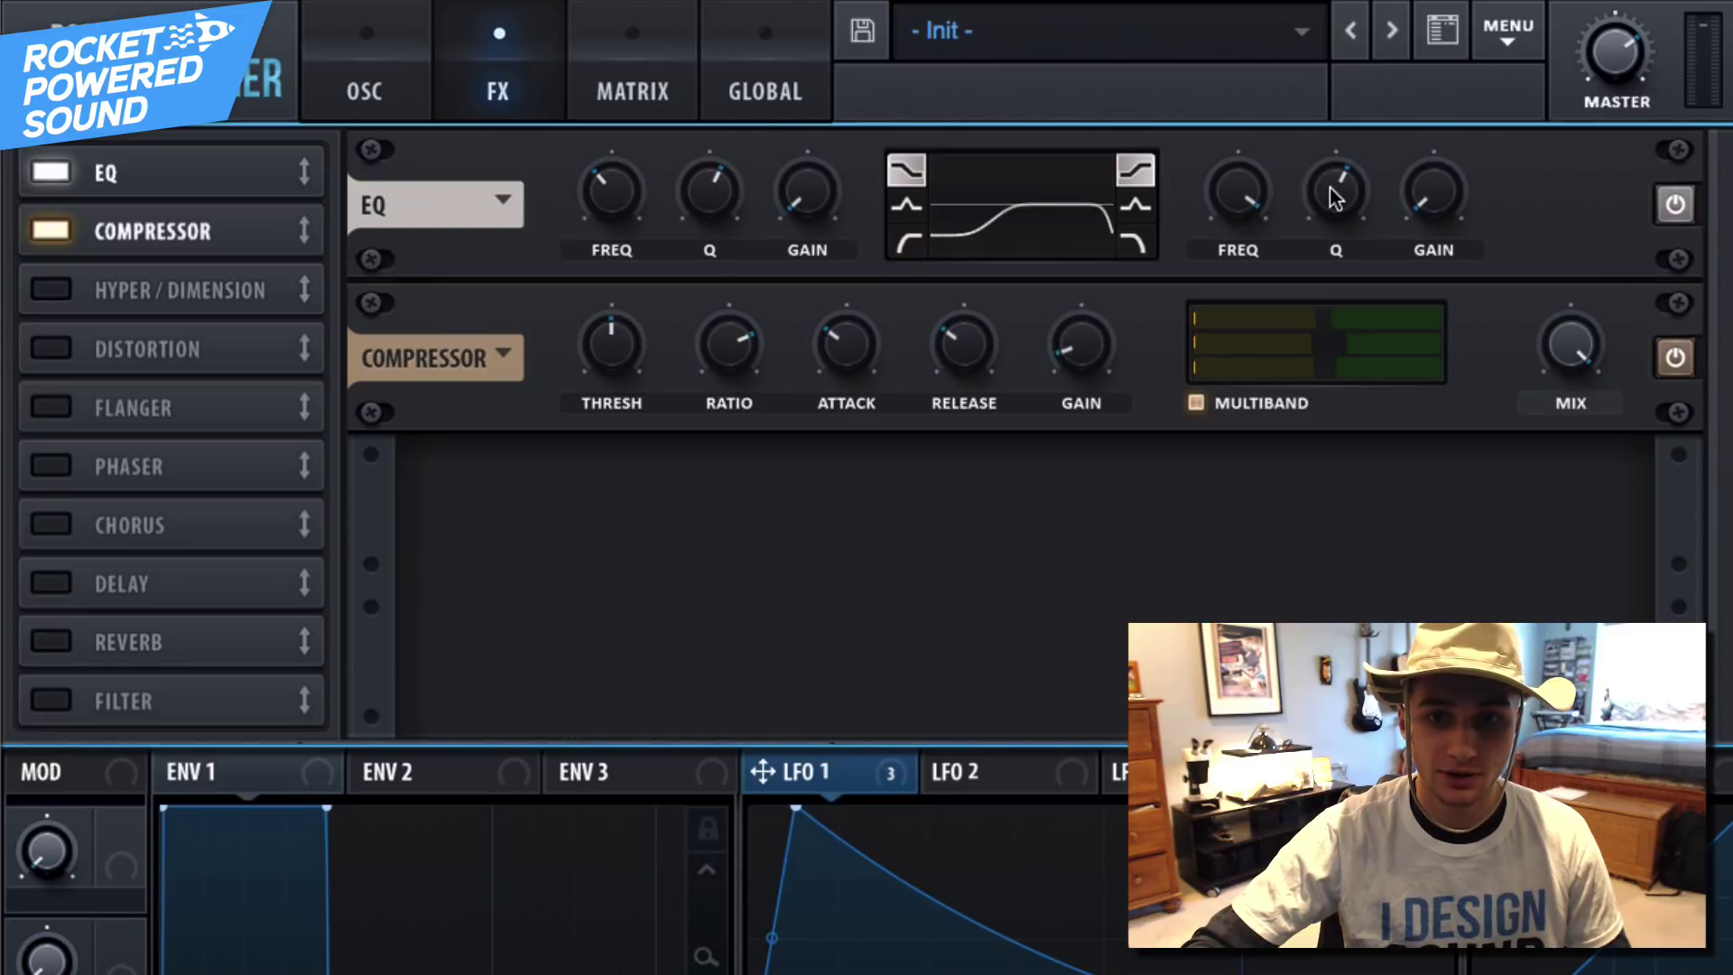
Add Hyper/Dimension with Hyper mix 0%, Dimension size 0% and mix about 29%, plus a Reverb.
{"action": "left_click", "coordinate": [63, 272]}
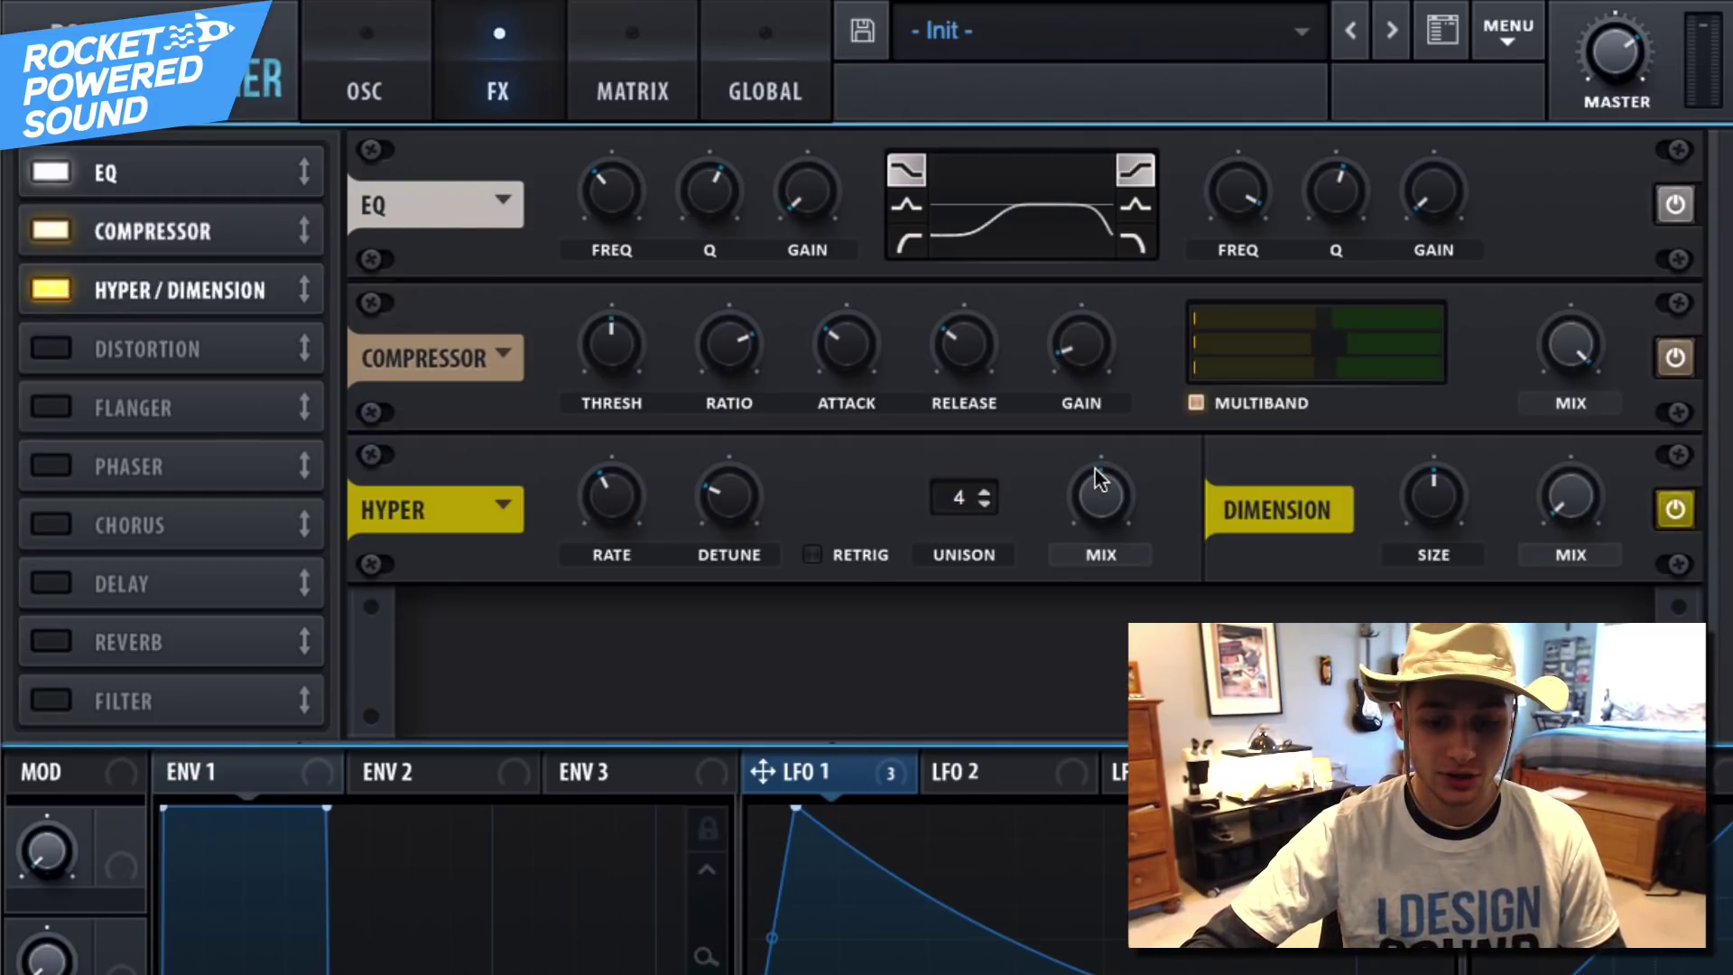
{"action": "left_click_drag", "start_coordinate": [1070, 473], "coordinate": [998, 554]}
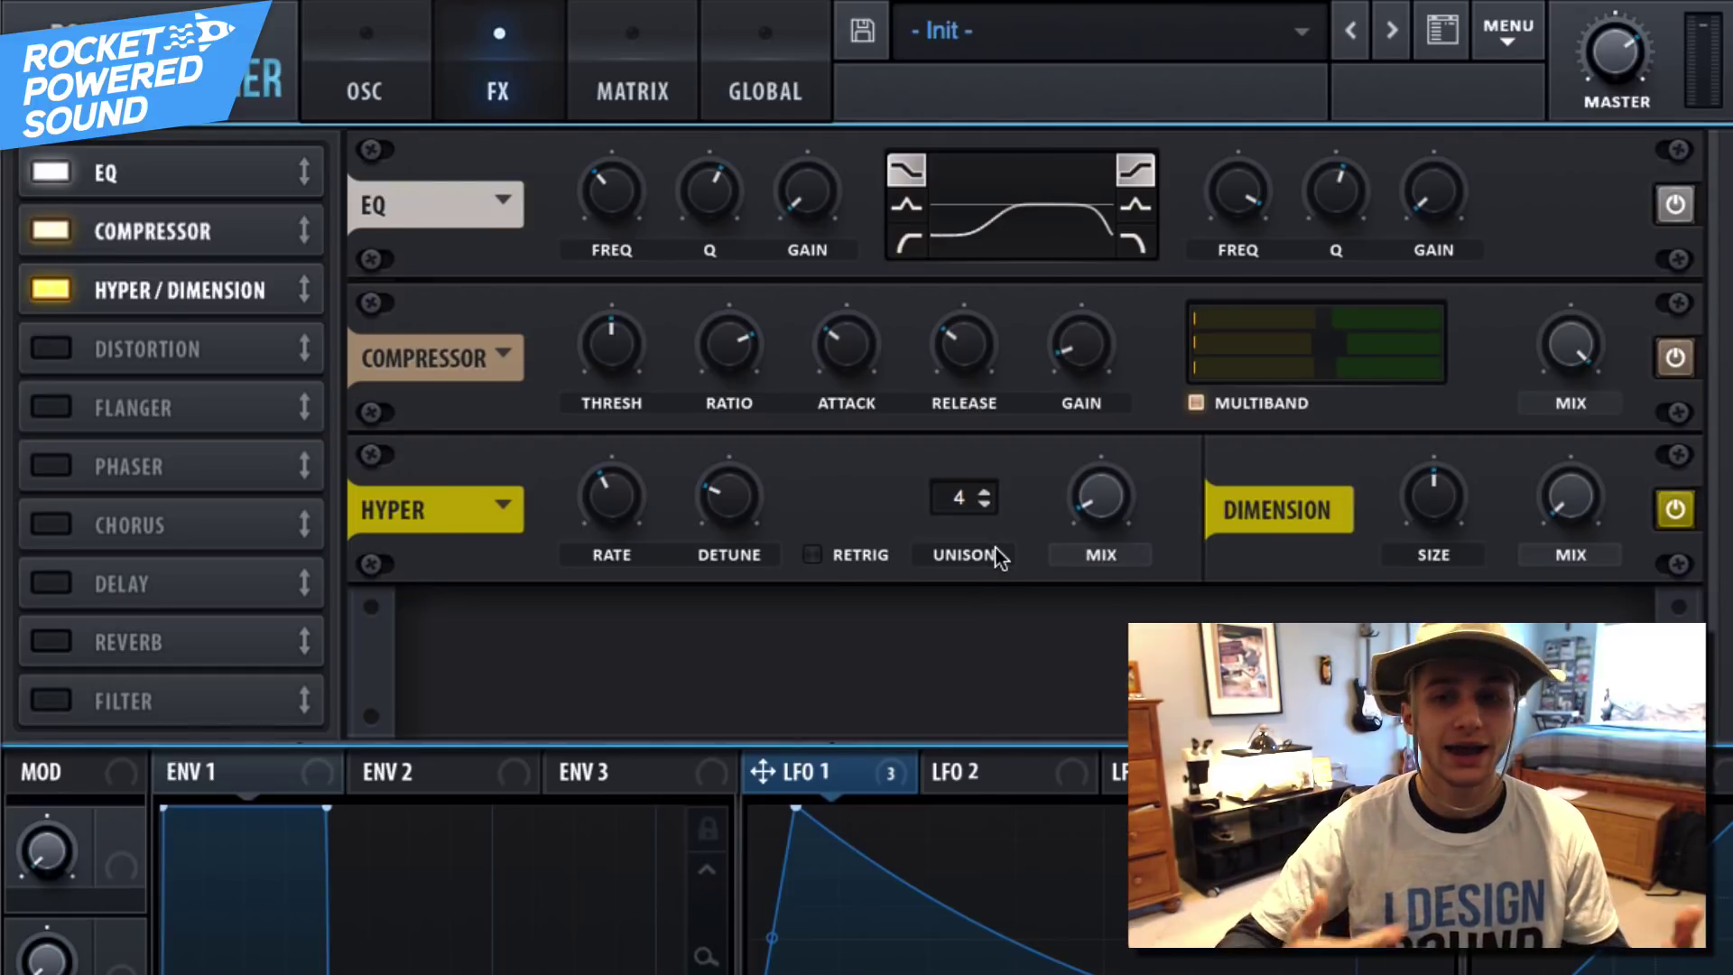
{"action": "left_click_drag", "start_coordinate": [1435, 530], "coordinate": [1392, 641]}
{"action": "left_click_drag", "start_coordinate": [1571, 495], "coordinate": [1540, 371]}
{"action": "left_click_drag", "start_coordinate": [1433, 492], "coordinate": [1437, 502]}
{"action": "left_click", "coordinate": [49, 644]}
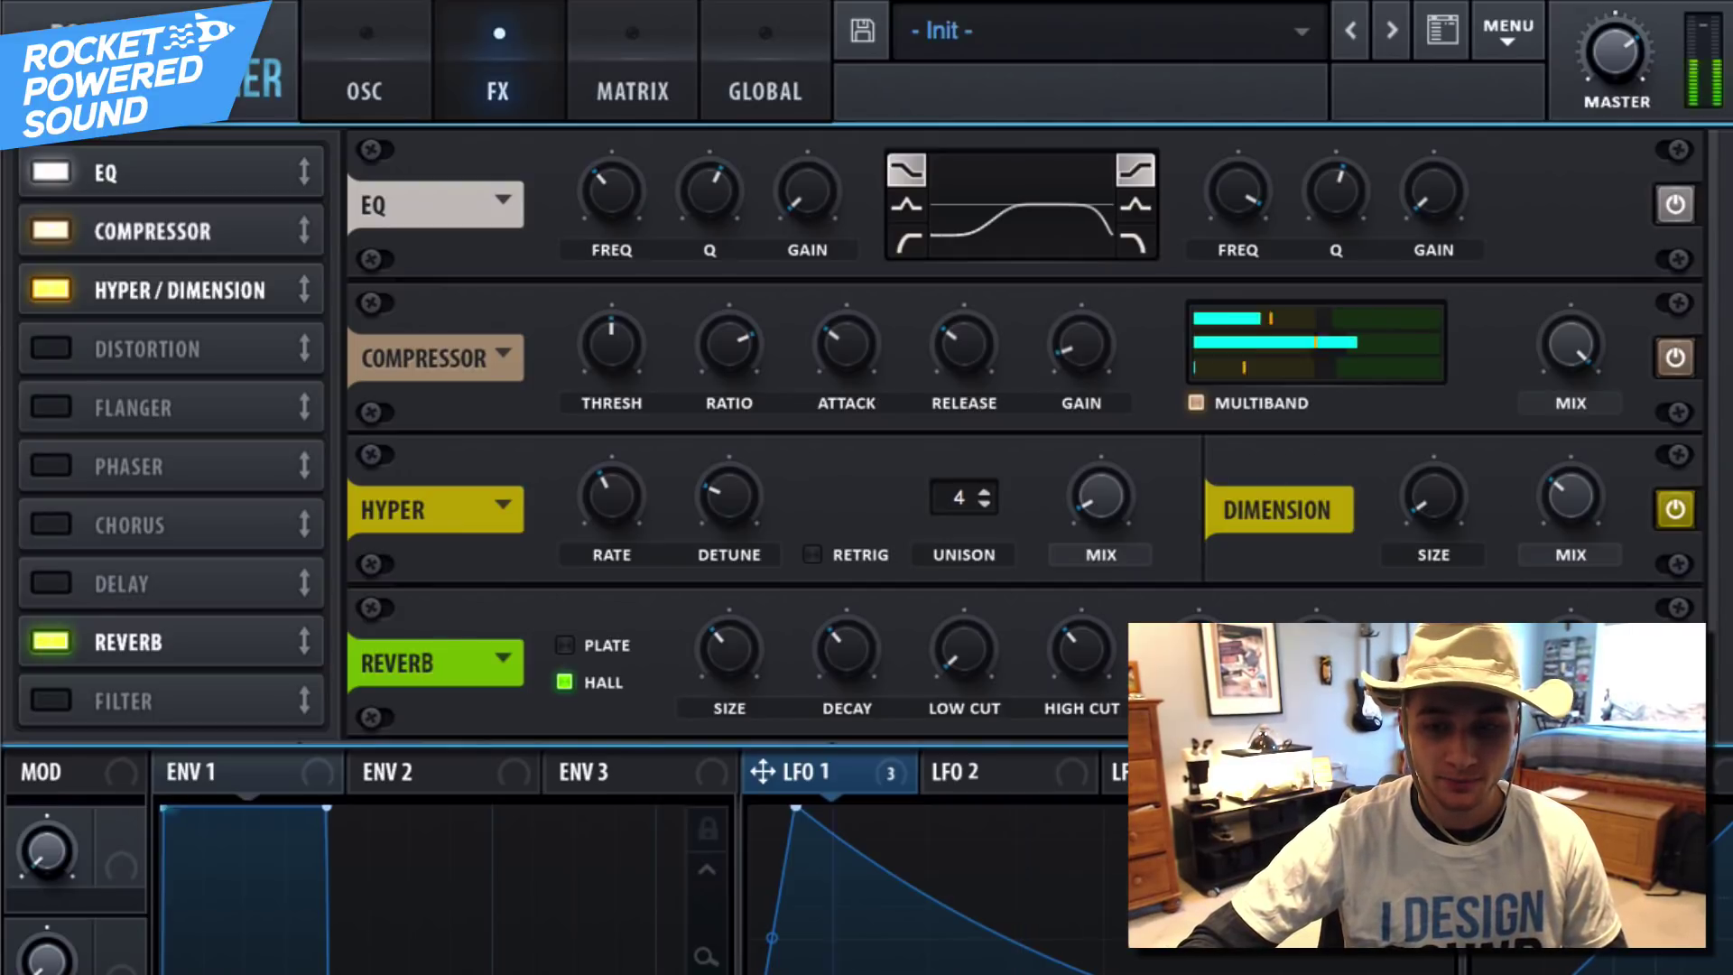
Route LFO 2 to oscillator A's level with TRIG on, BPM sync off, and rate 38 Hz.
{"action": "left_click", "coordinate": [372, 89]}
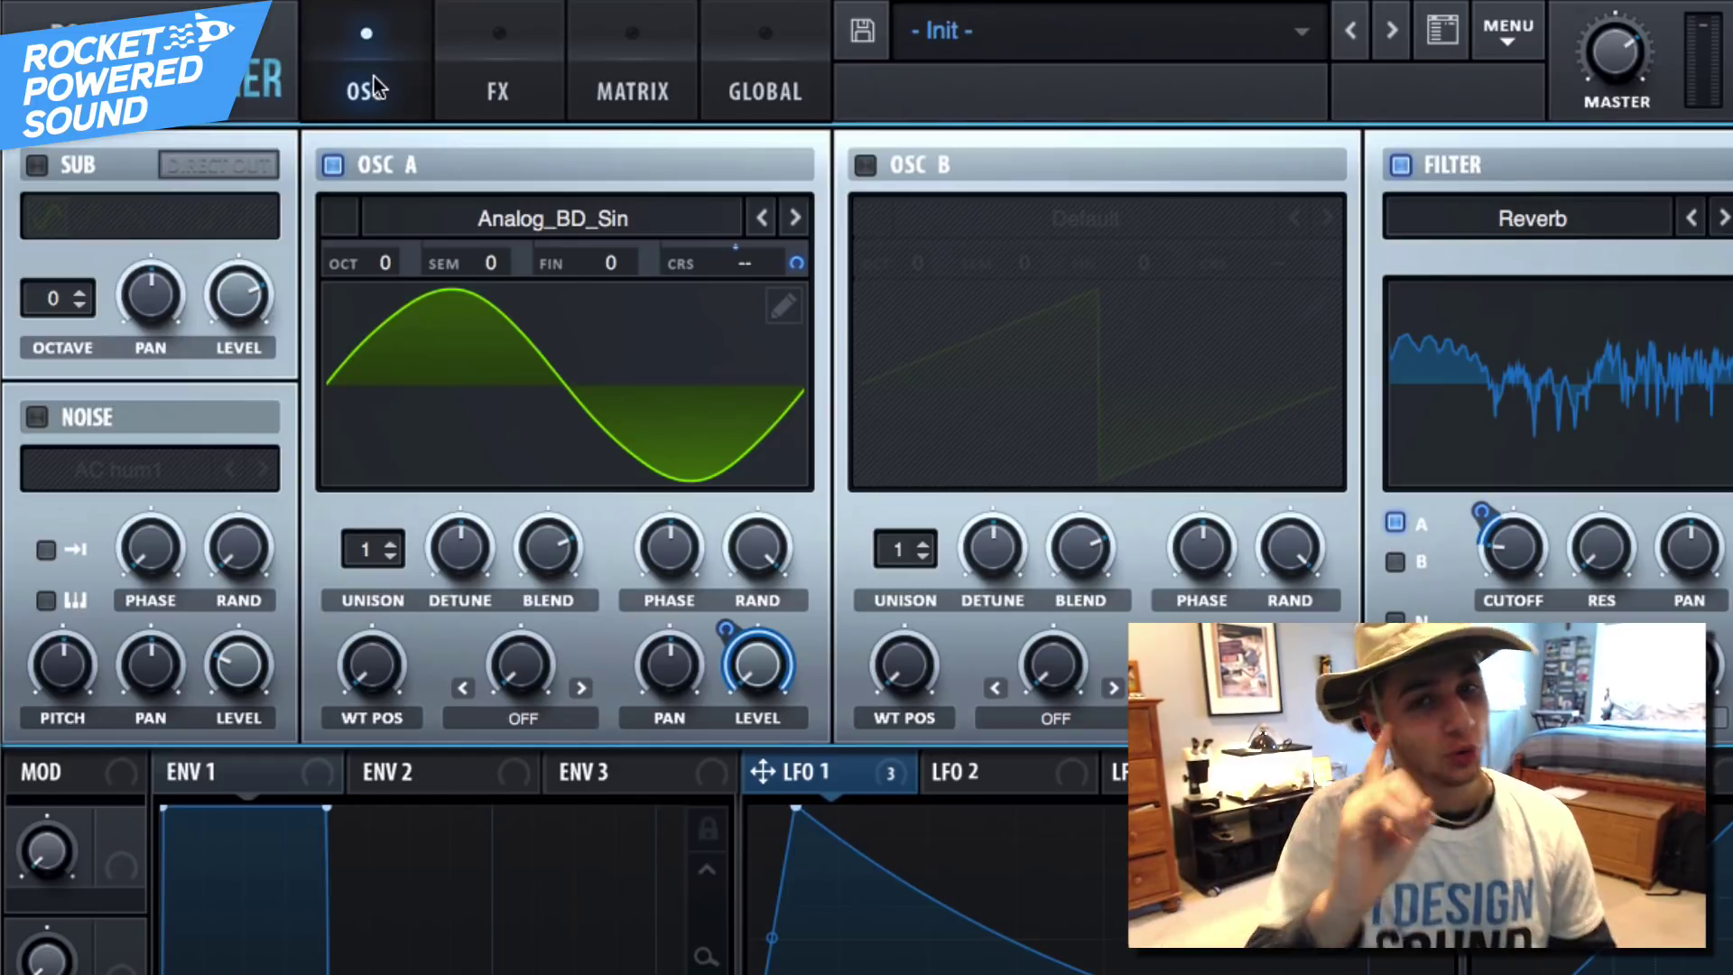
{"action": "left_click", "coordinate": [984, 771]}
{"action": "left_click_drag", "start_coordinate": [785, 771], "coordinate": [744, 691]}
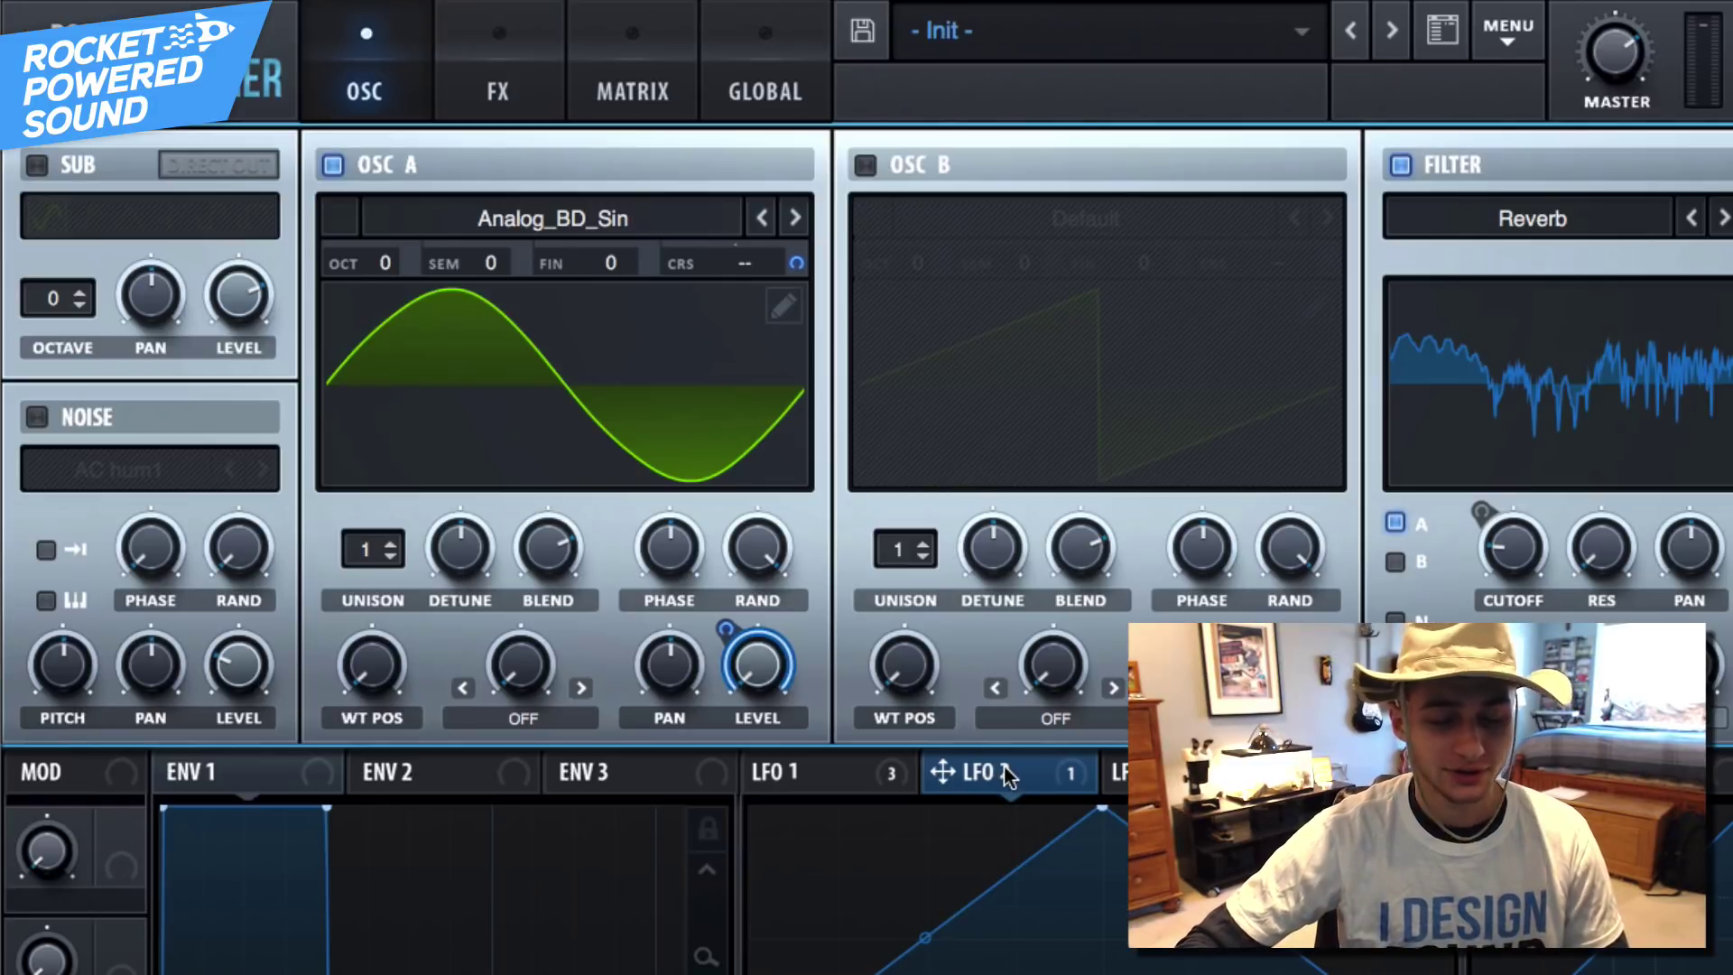
{"action": "mouse_move", "coordinate": [989, 776]}
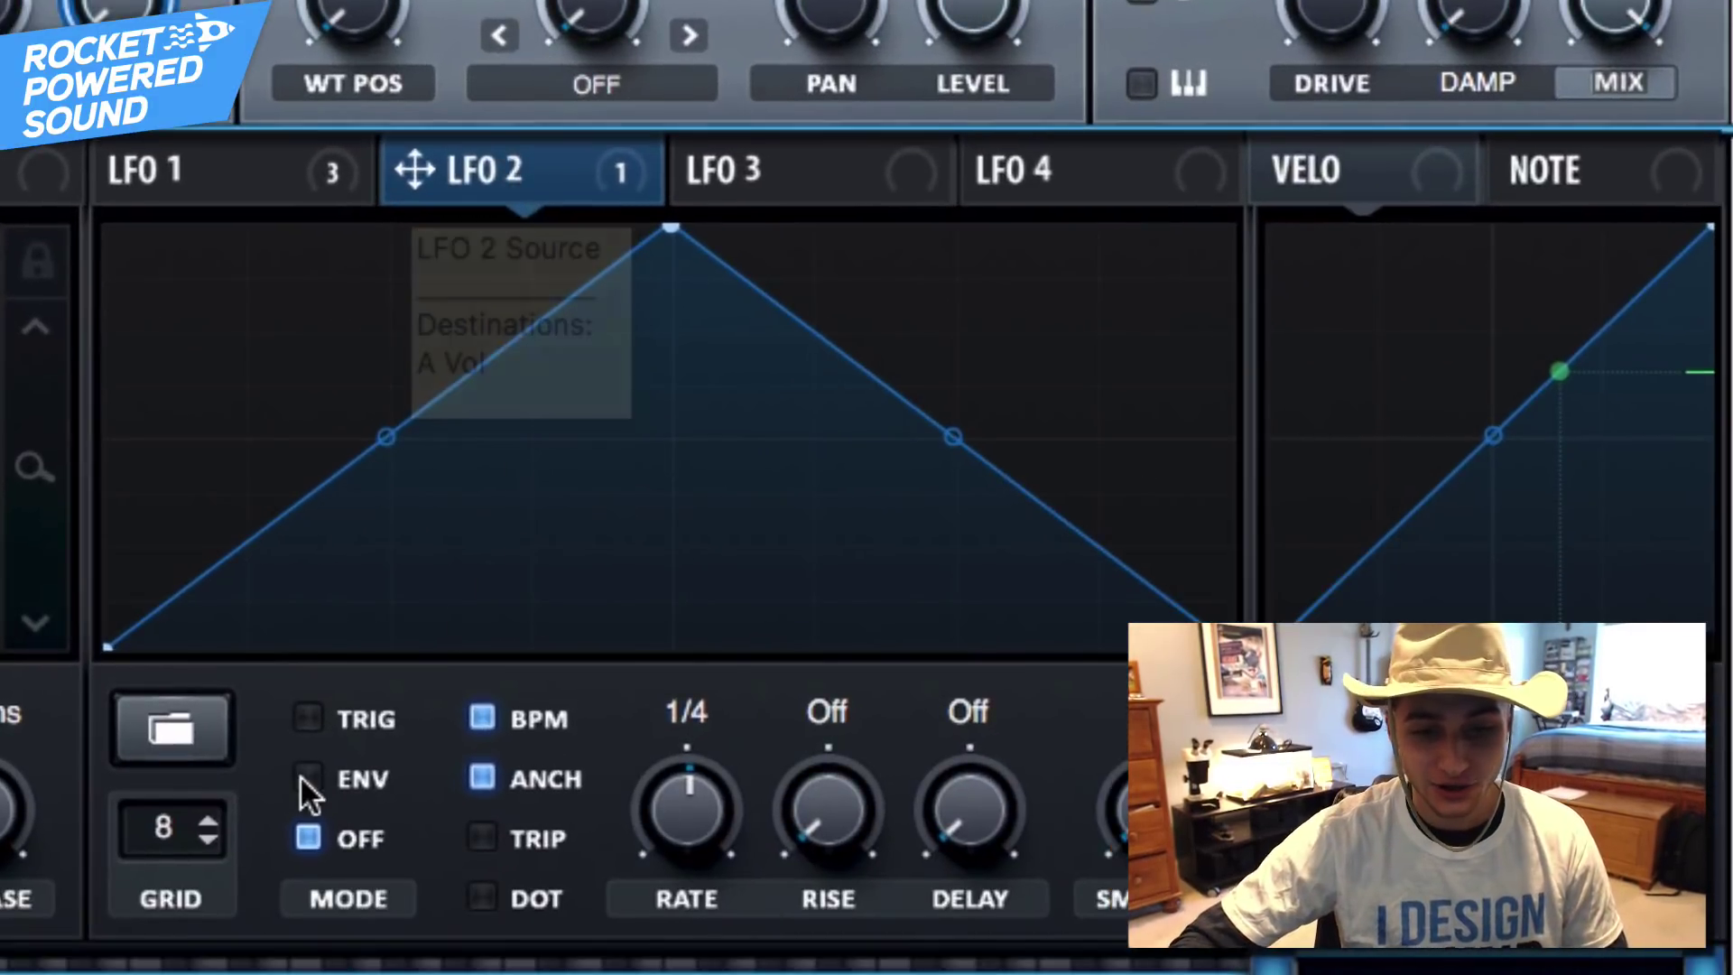
{"action": "left_click", "coordinate": [316, 722]}
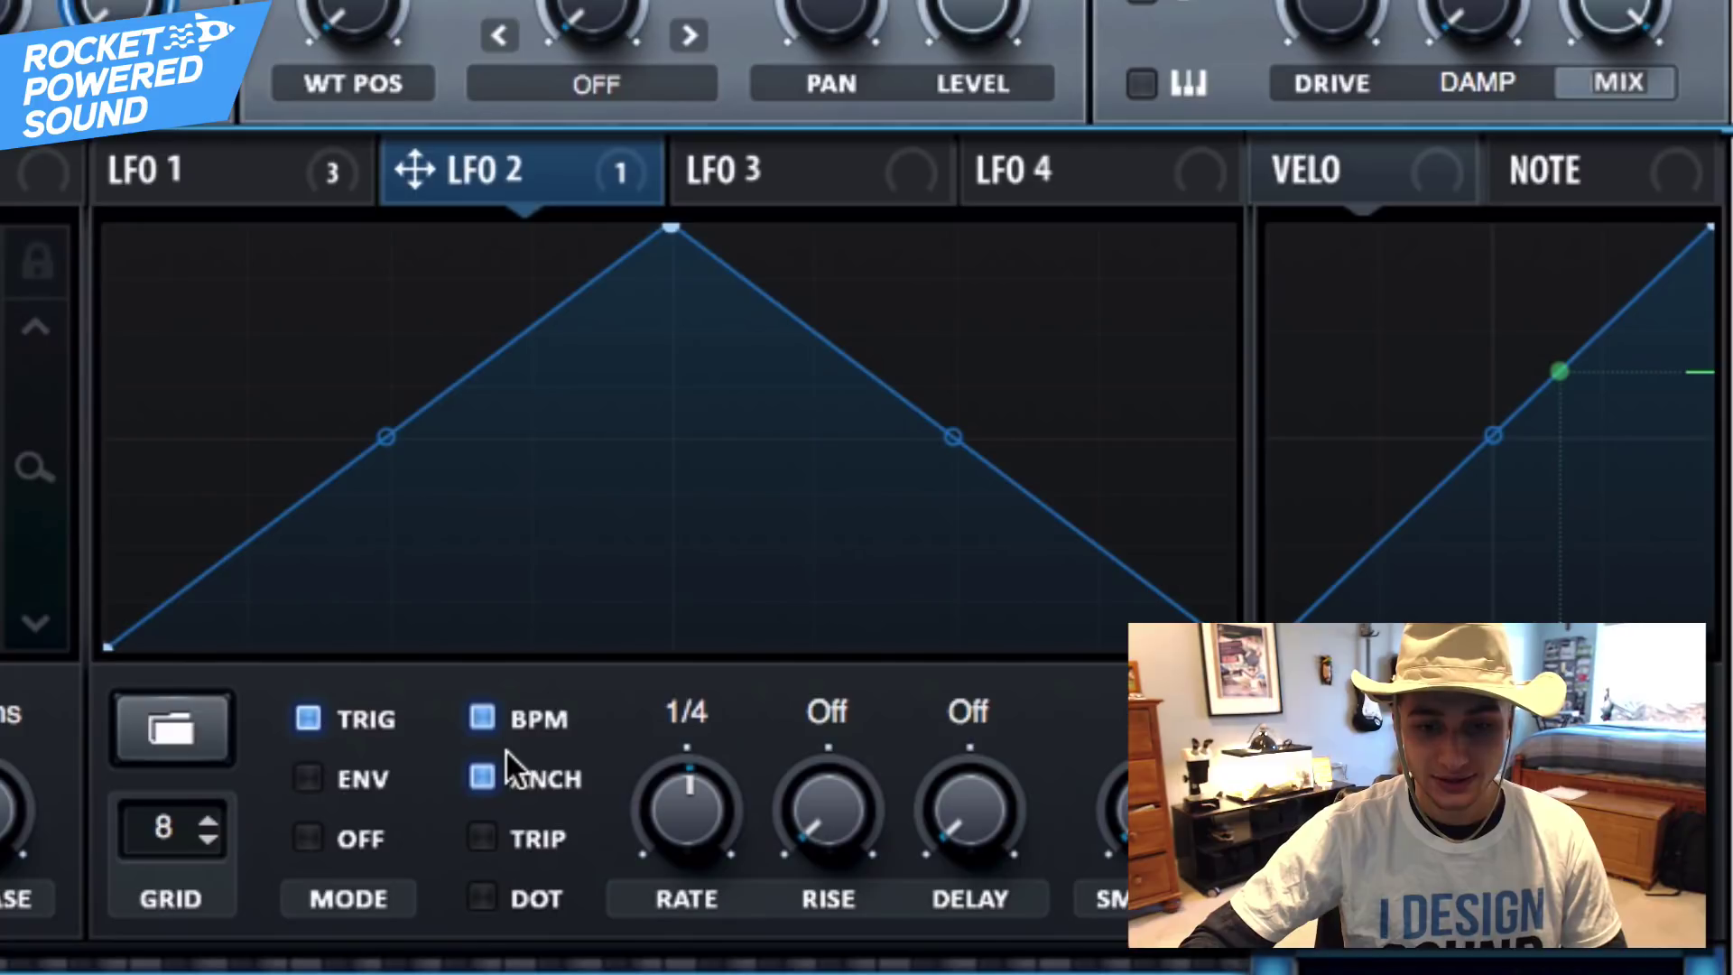
{"action": "left_click", "coordinate": [493, 711]}
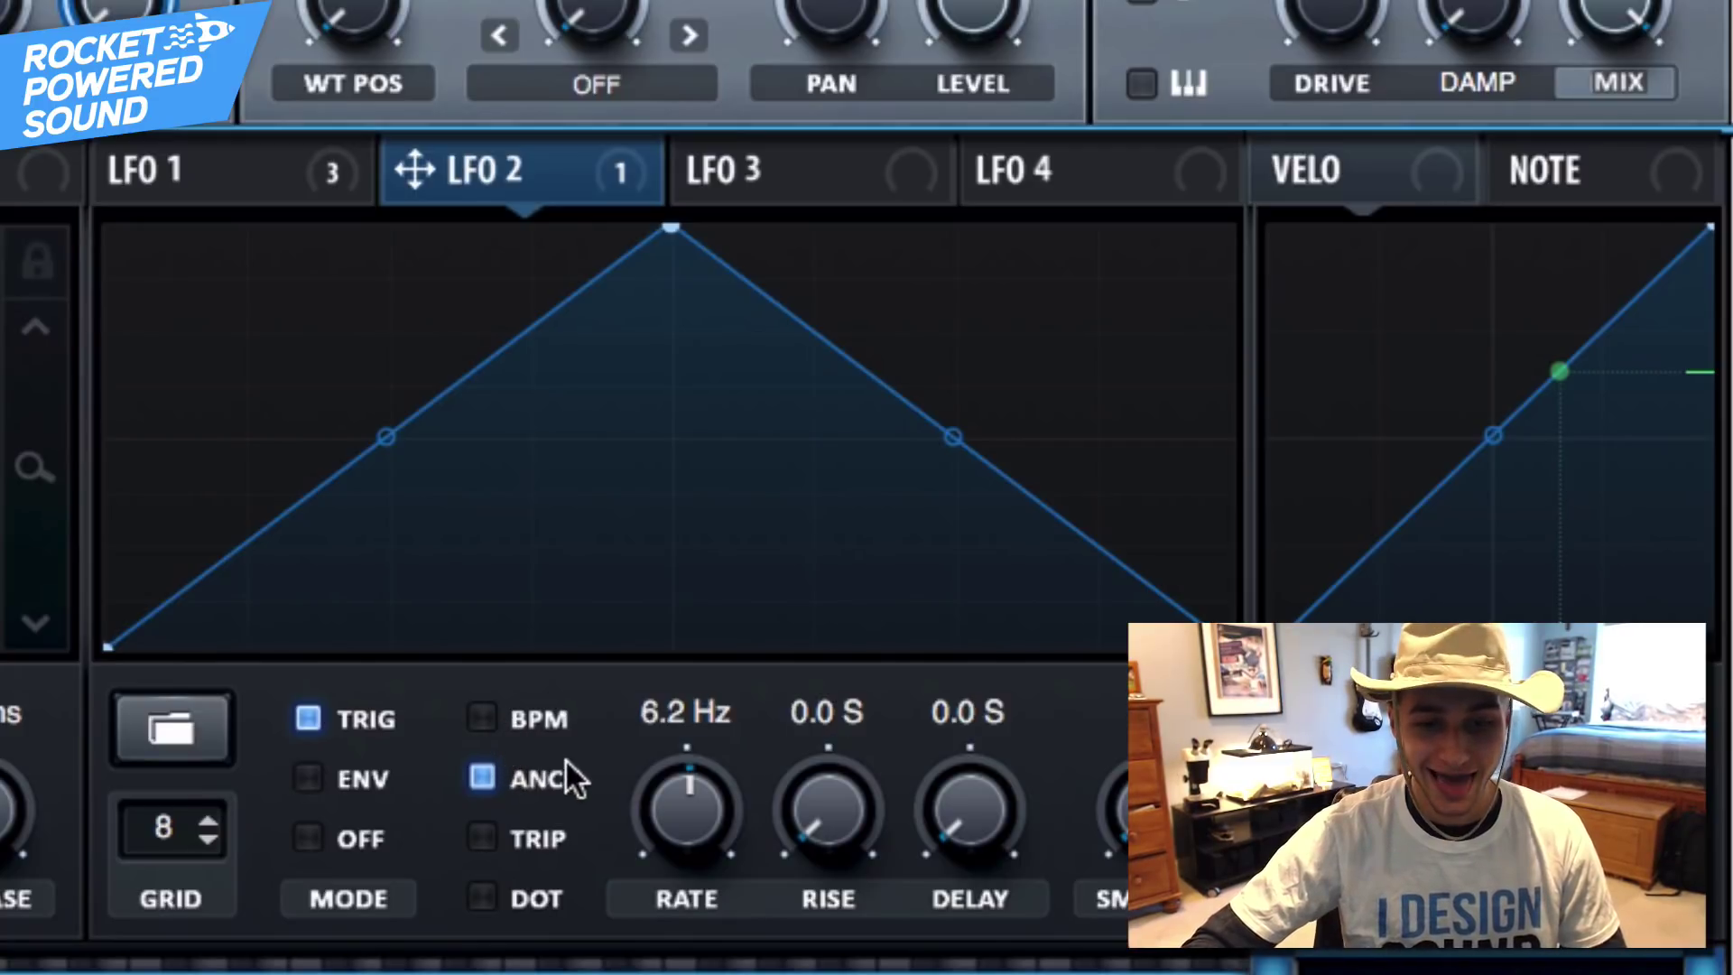
{"action": "left_click_drag", "start_coordinate": [717, 811], "coordinate": [740, 729]}
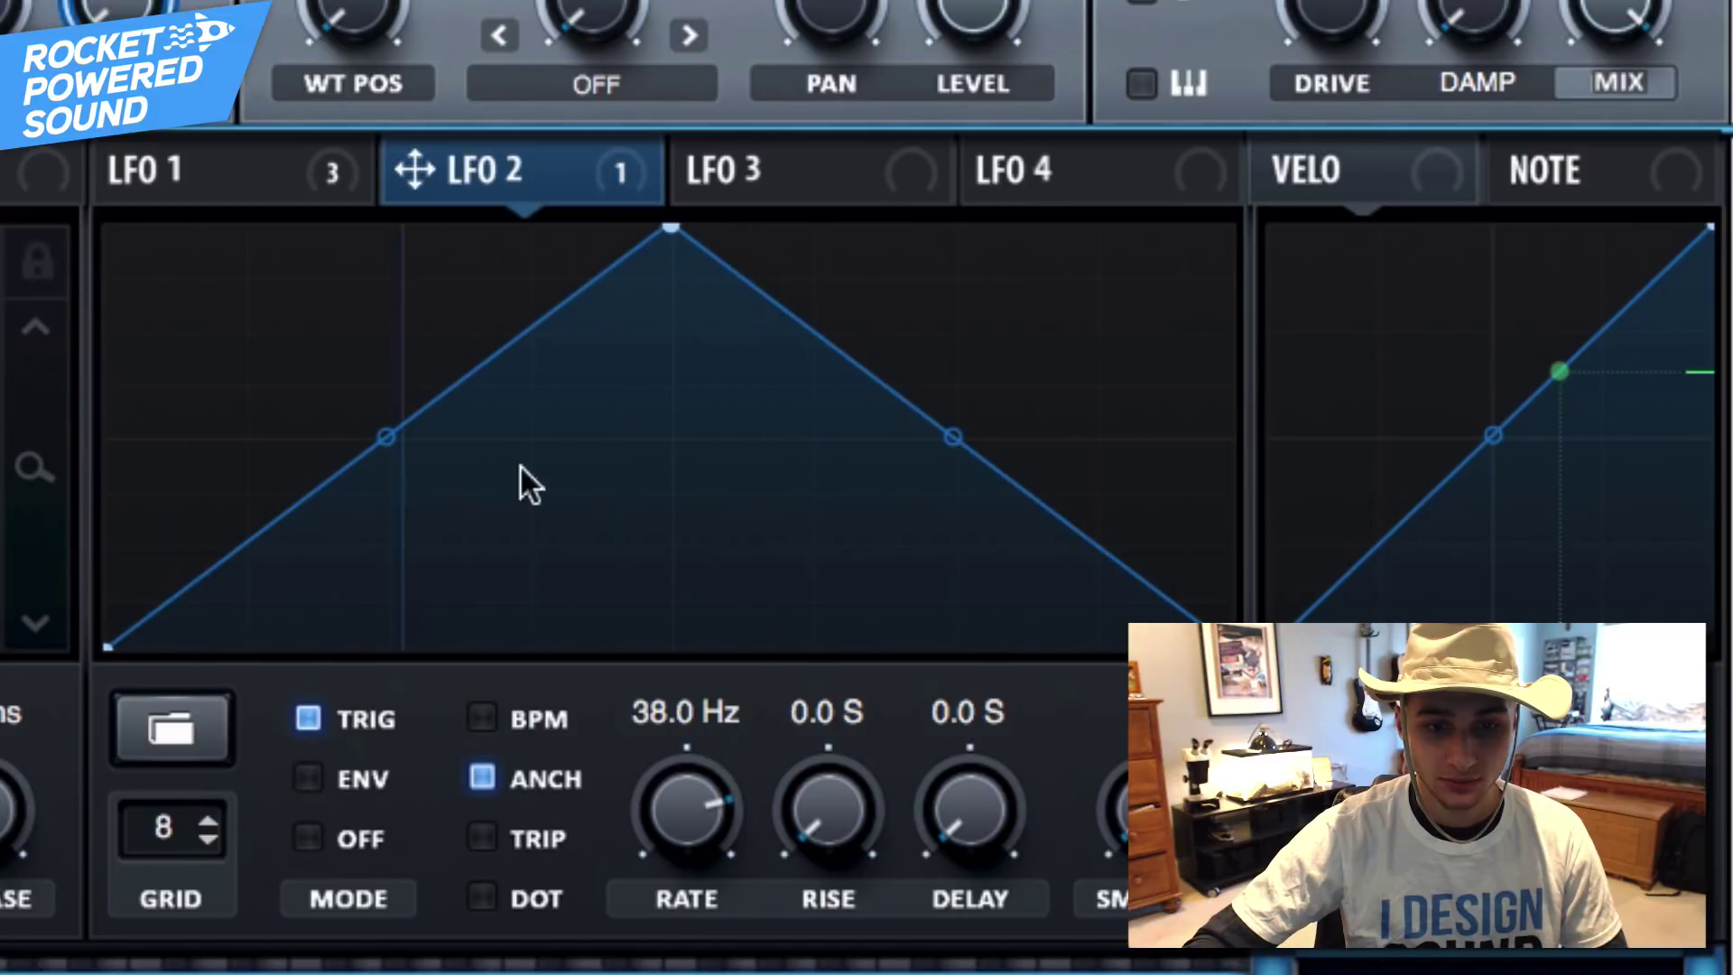